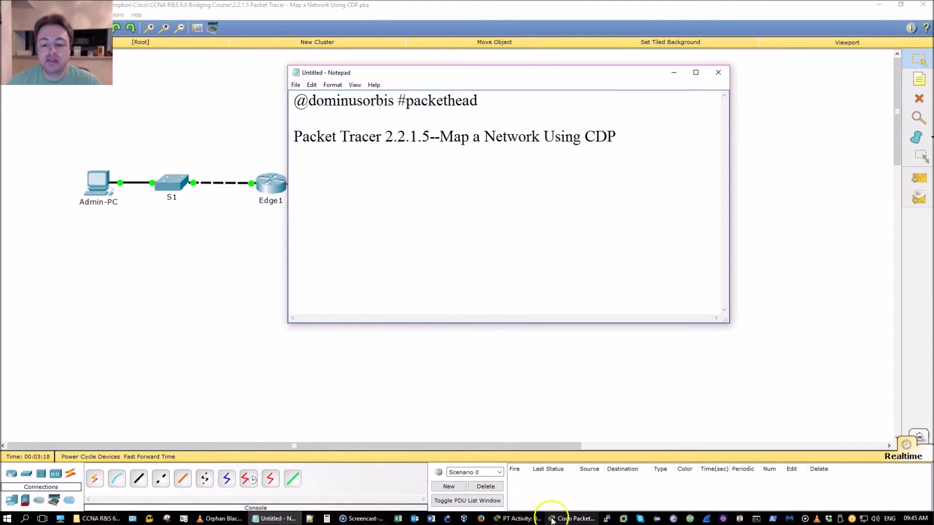
Scroll the PT Activity instructions to review the objectives and Edge1's addressing, such as G0/0 at 192.168.1.1.
mouse_move(554, 521)
left_click(535, 469)
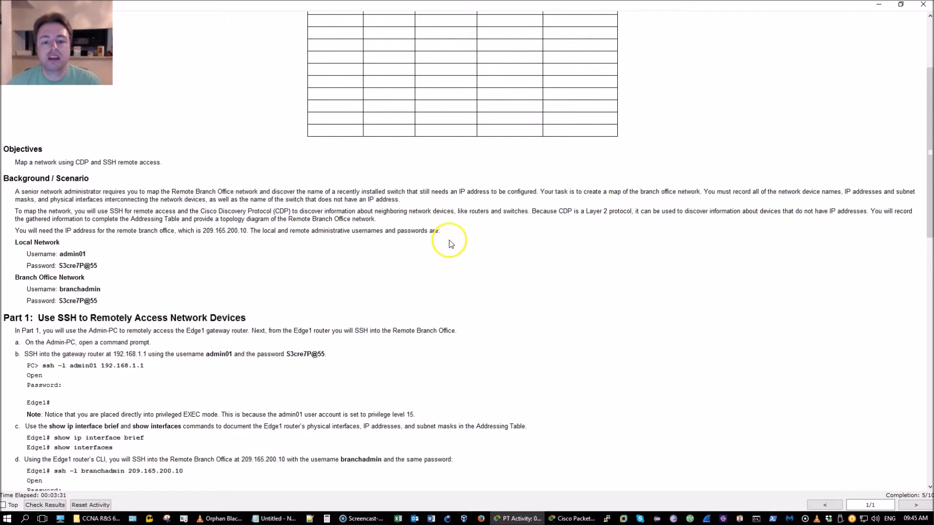
scroll(492, 259, "up", 2)
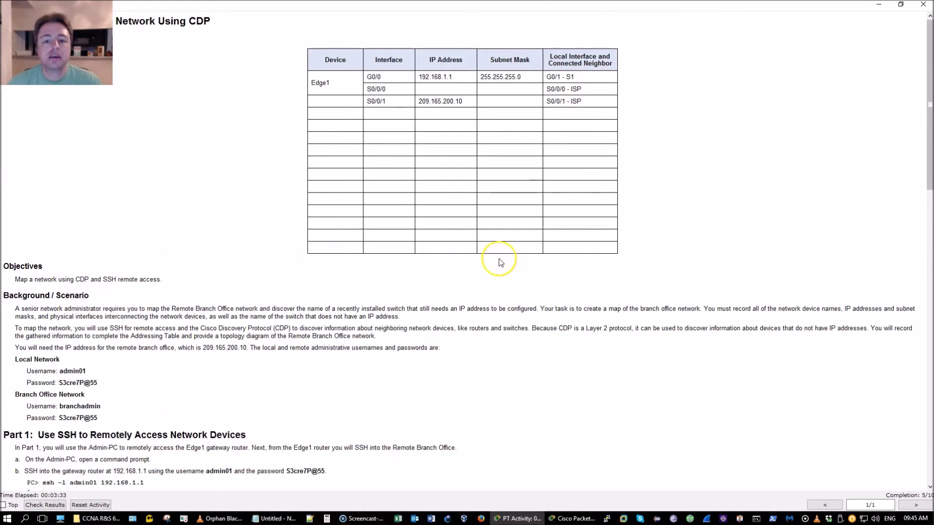
scroll(500, 263, "down", 2)
scroll(501, 262, "up", 2)
scroll(500, 262, "down", 1)
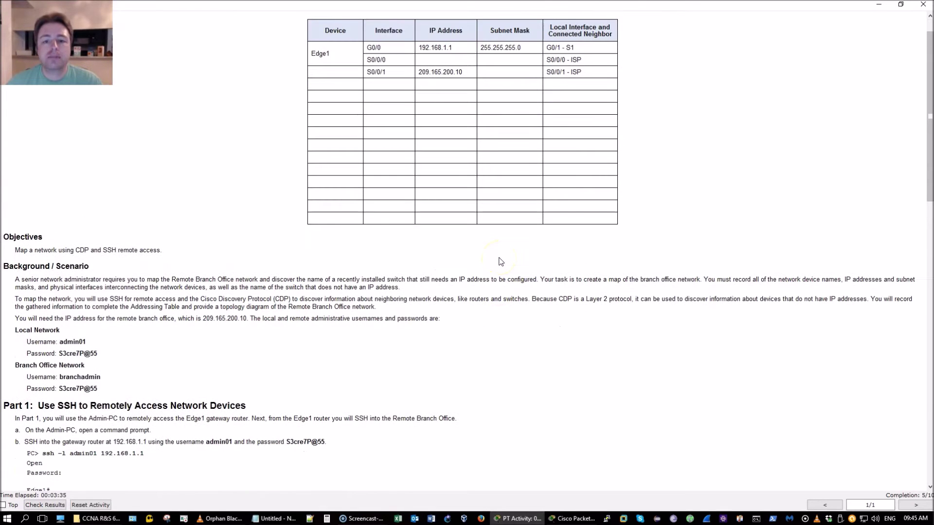
scroll(500, 262, "down", 1)
scroll(498, 260, "up", 2)
scroll(498, 258, "down", 1)
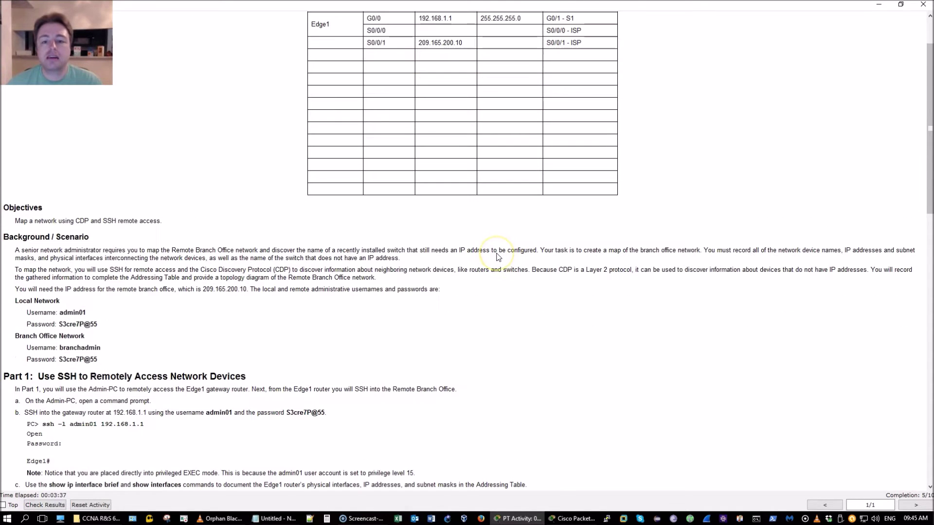
scroll(499, 258, "up", 2)
scroll(499, 258, "down", 4)
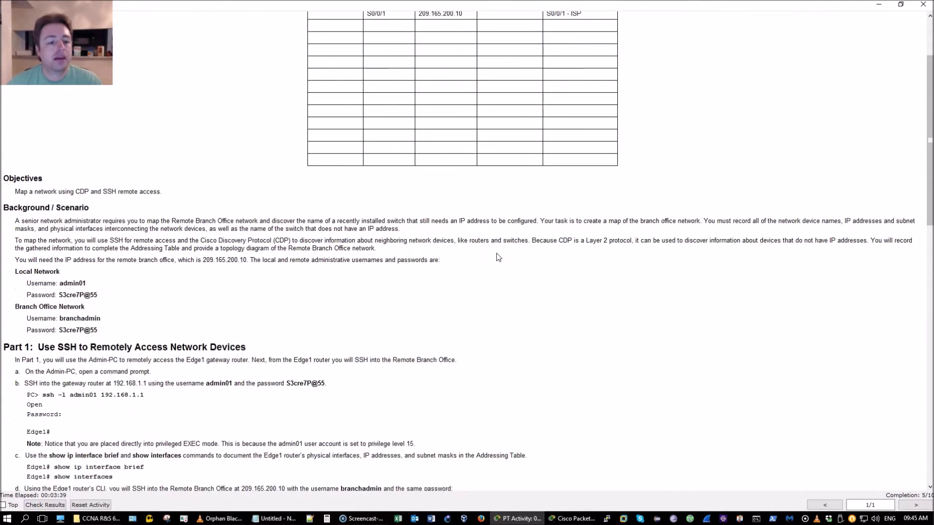
scroll(499, 257, "up", 3)
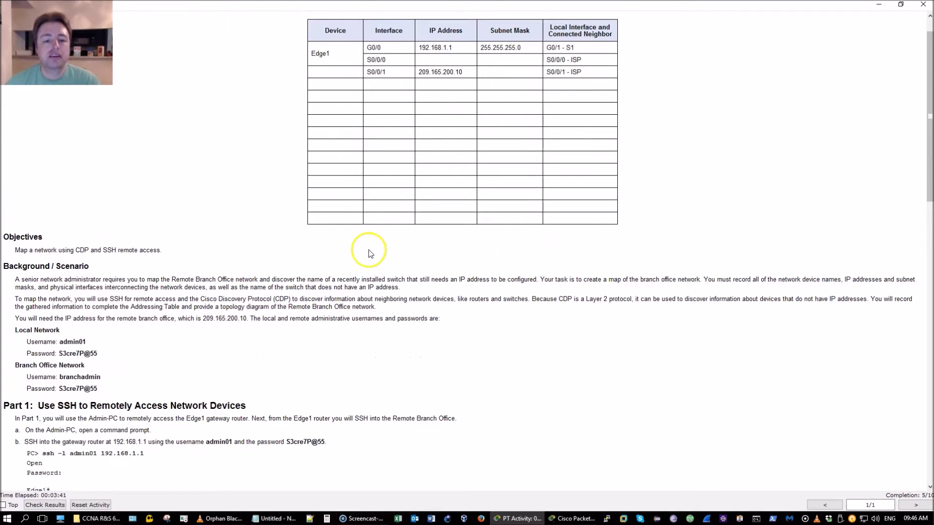
scroll(374, 249, "down", 1)
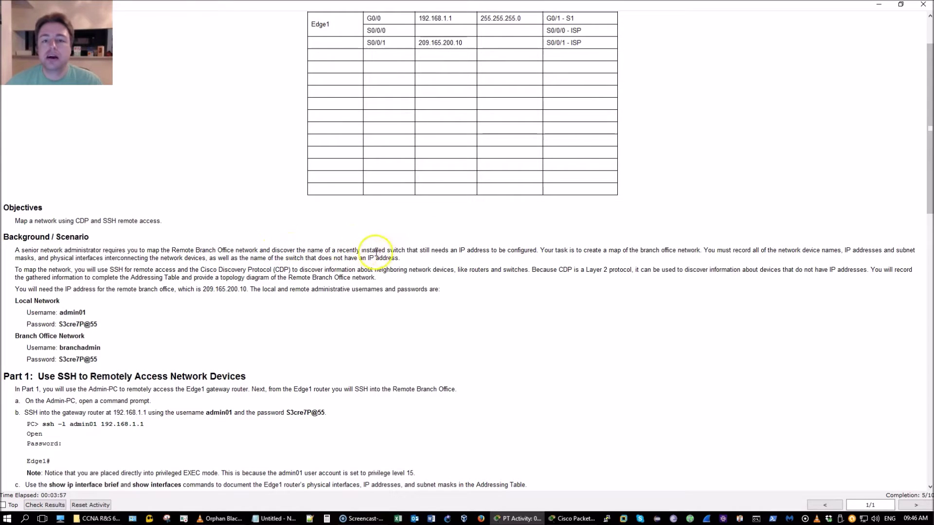
Open Admin-PC's Desktop tab from the topology and move its window to the right.
left_click(573, 520)
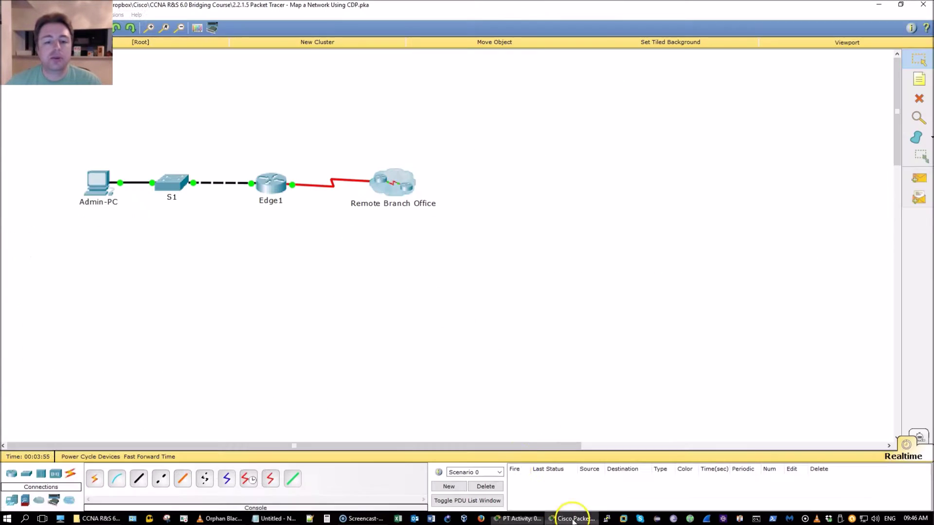
left_click(97, 187)
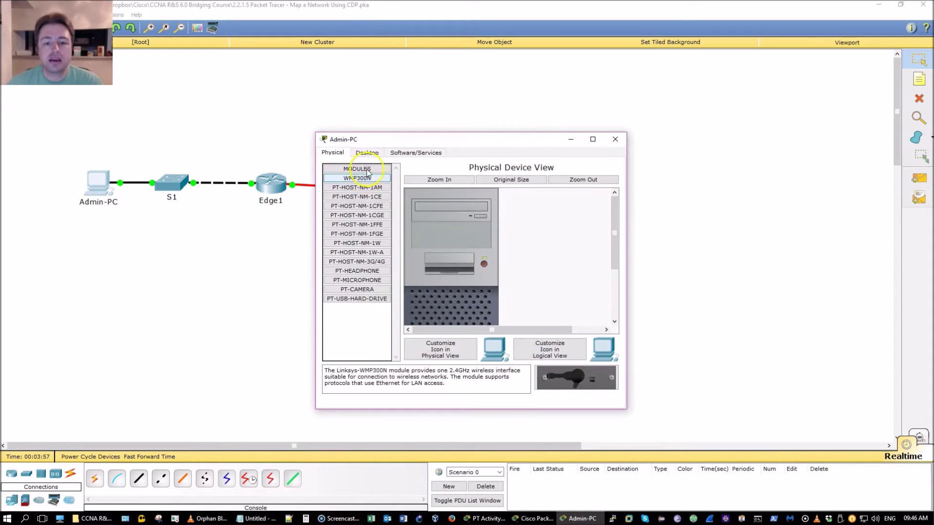
left_click(366, 153)
left_click_drag(530, 142, 714, 141)
left_click(392, 119)
left_click_drag(334, 117, 467, 295)
left_click(580, 518)
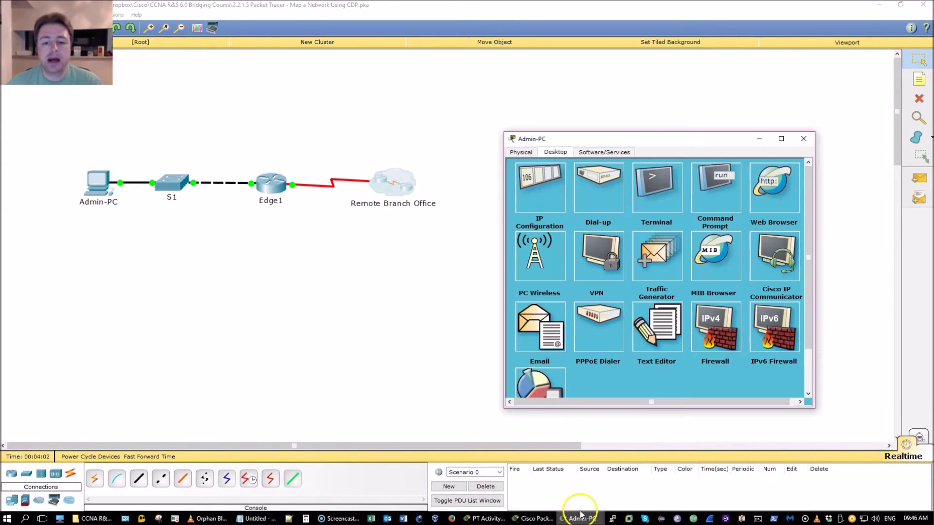
Dismiss Terminal Configuration, open Admin-PC's Command Prompt, and widen and reposition the window.
left_click(661, 177)
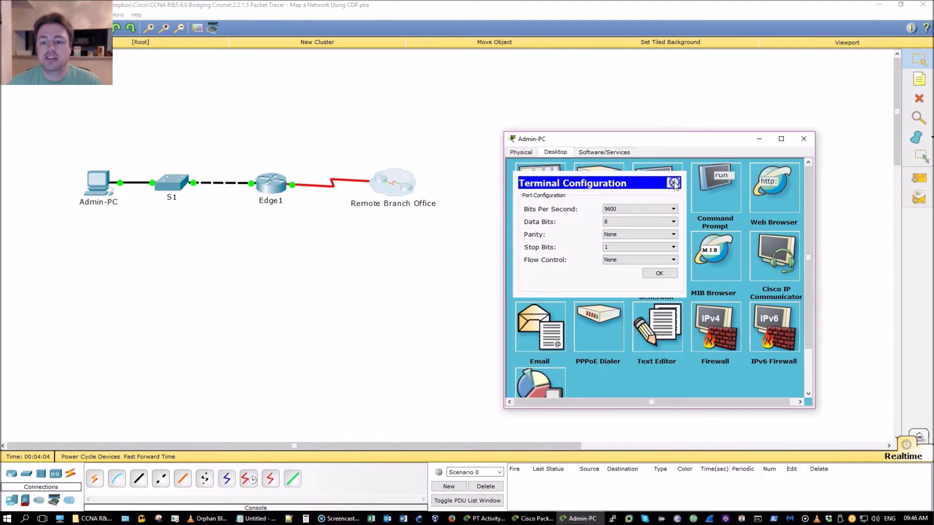
left_click(674, 183)
left_click(715, 190)
left_click_drag(658, 135, 473, 132)
left_click_drag(599, 205, 812, 198)
left_click_drag(653, 134, 628, 67)
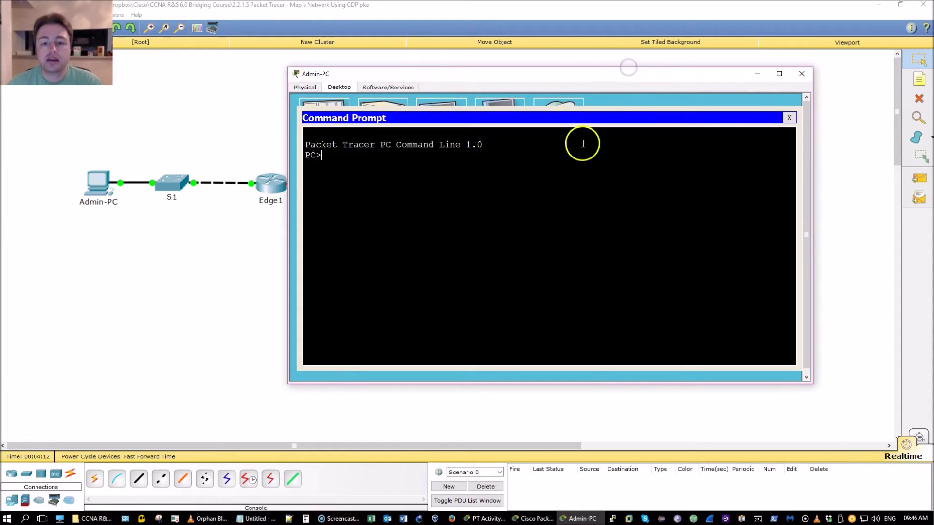
left_click_drag(561, 77, 515, 89)
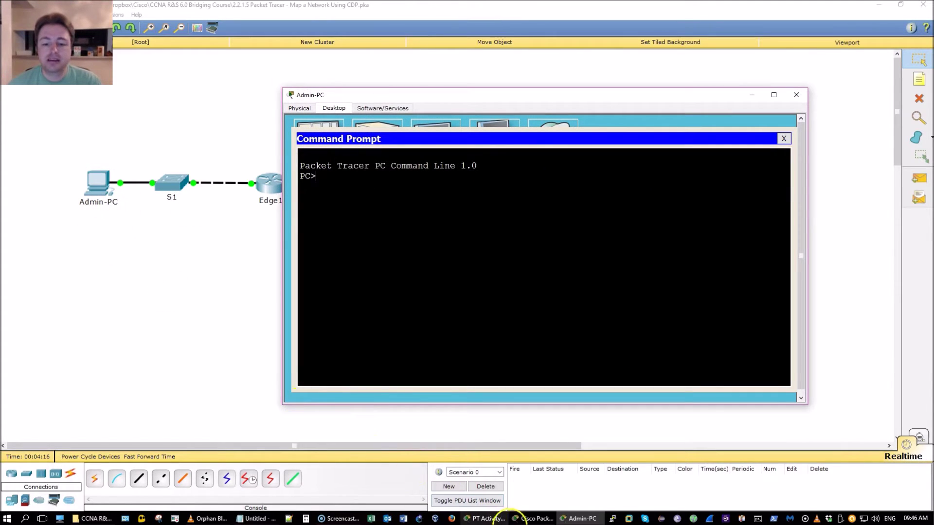
left_click(535, 518)
Look up the SSH credentials in the instructions, then return to Admin-PC's prompt to SSH to 192.168.1.1.
left_click(579, 518)
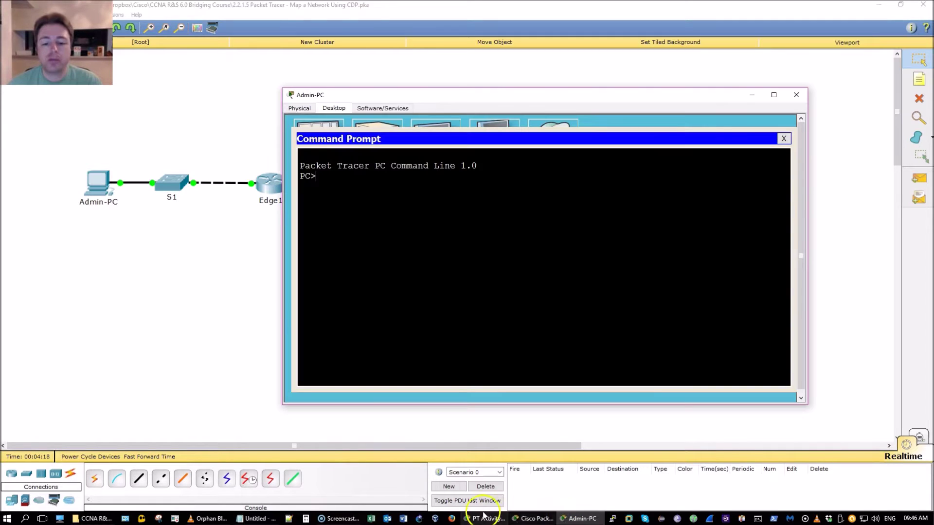
left_click(485, 519)
scroll(403, 371, "down", 3)
scroll(401, 371, "down", 1)
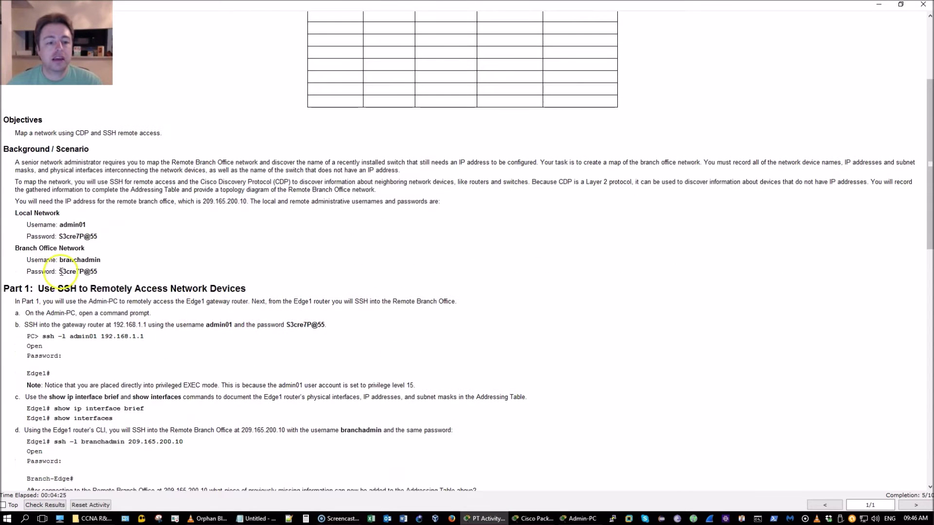
left_click_drag(15, 213, 130, 273)
left_click(129, 273)
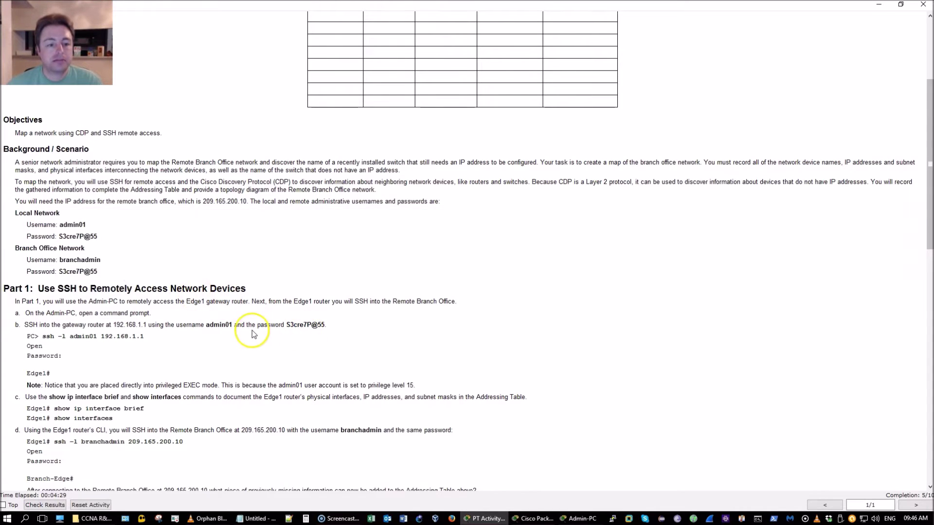
scroll(252, 331, "down", 2)
key("alt+Tab")
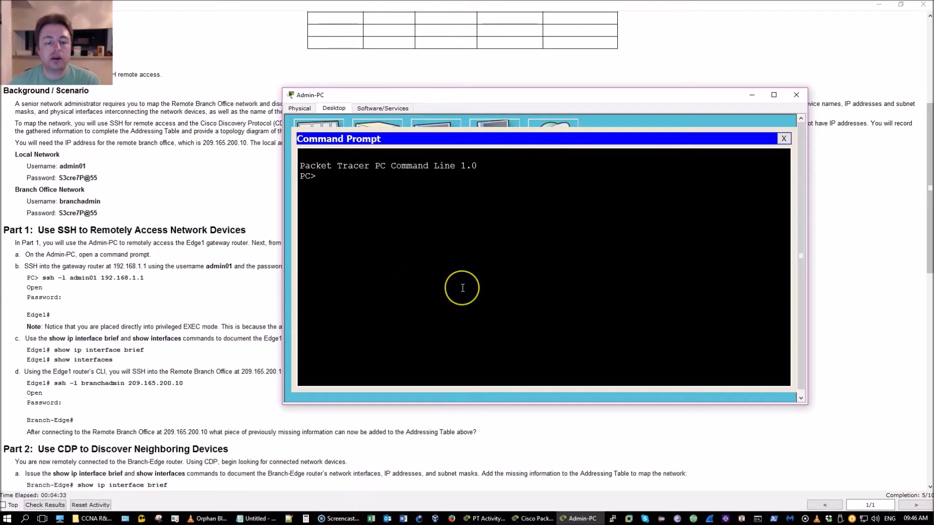
left_click(248, 220)
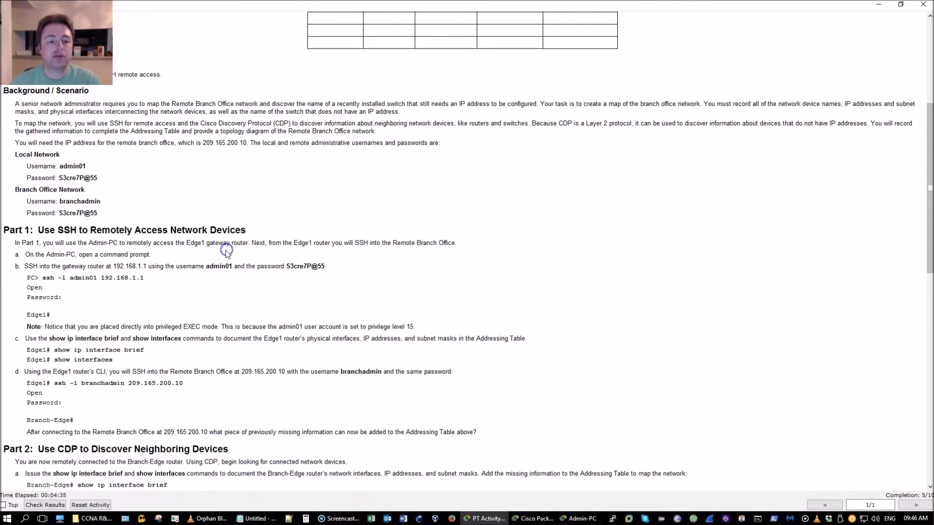
scroll(226, 251, "up", 1)
key("alt+Tab")
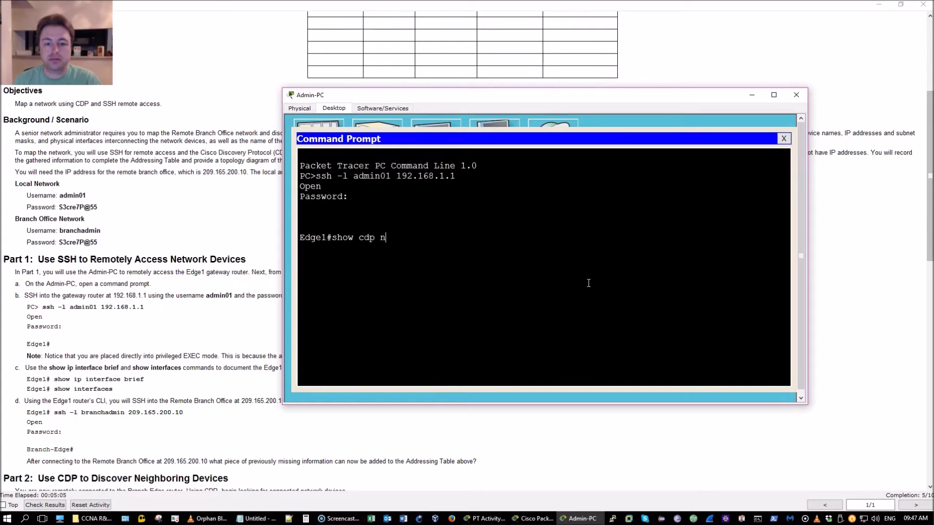
Run show cdp neighbors on Edge1, listing S1, a 2960 switch on Gig 0/0.
key("Tab")
key("Return")
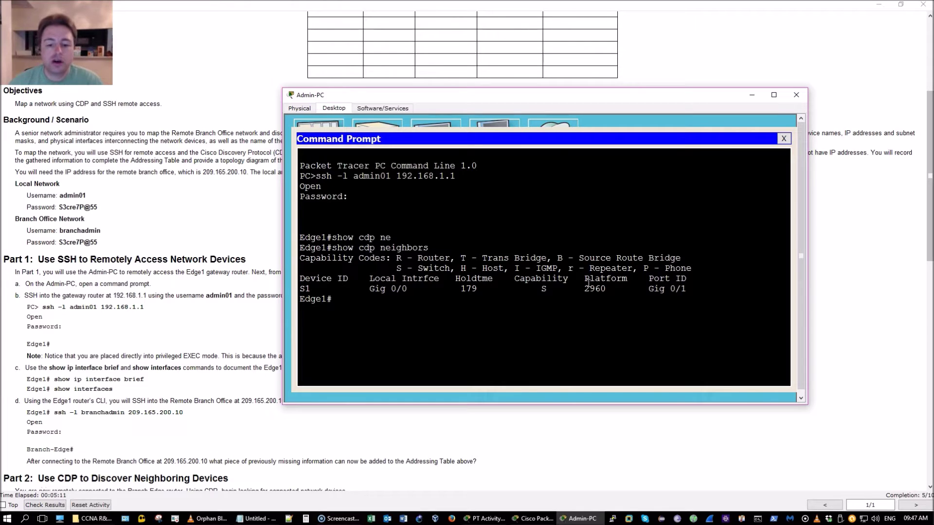
left_click(484, 519)
left_click(535, 519)
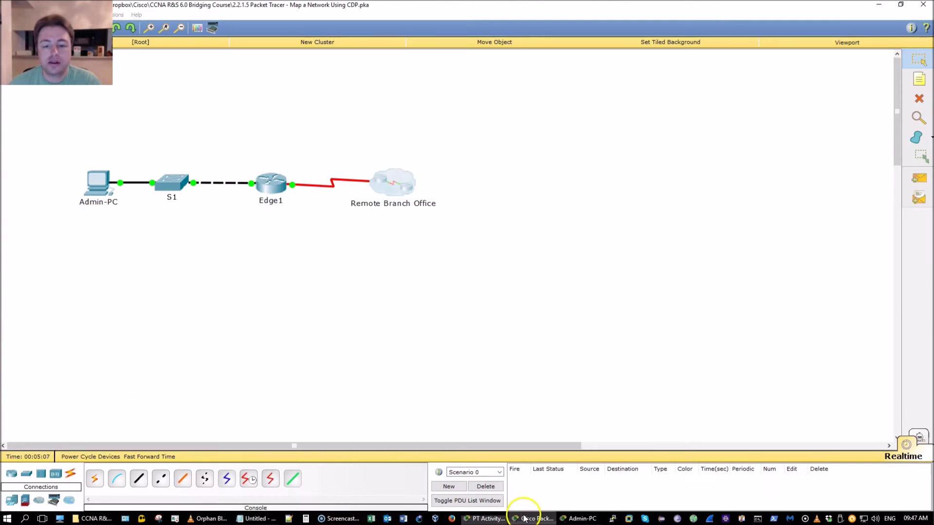
Locate switch S1 on the topology canvas, then refocus Admin-PC's Command Prompt.
left_click_drag(44, 226, 485, 271)
left_click(221, 300)
left_click_drag(243, 140, 307, 253)
left_click(574, 518)
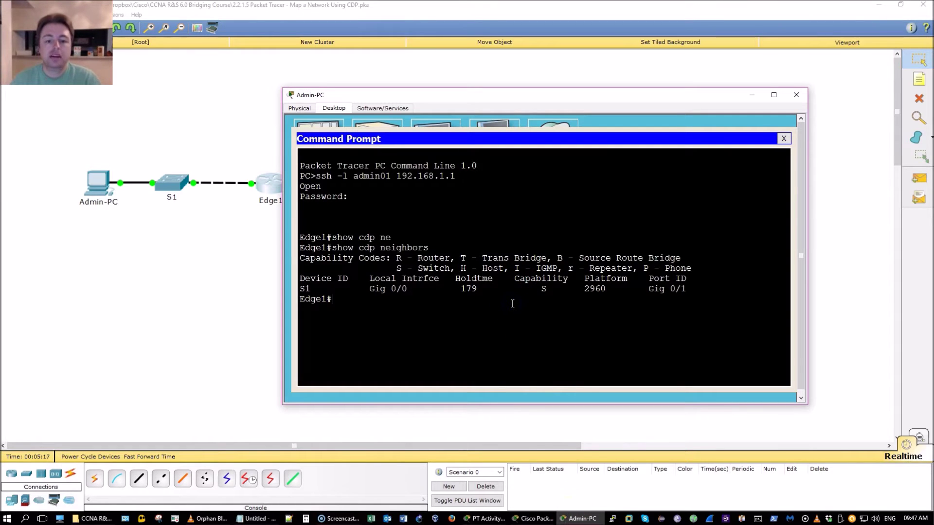
left_click(223, 250)
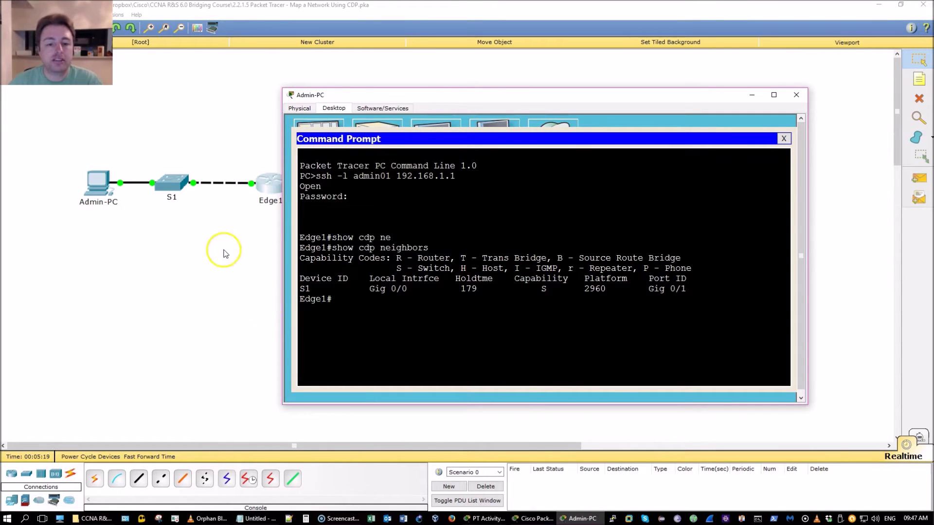
left_click_drag(210, 231, 154, 168)
left_click(292, 292)
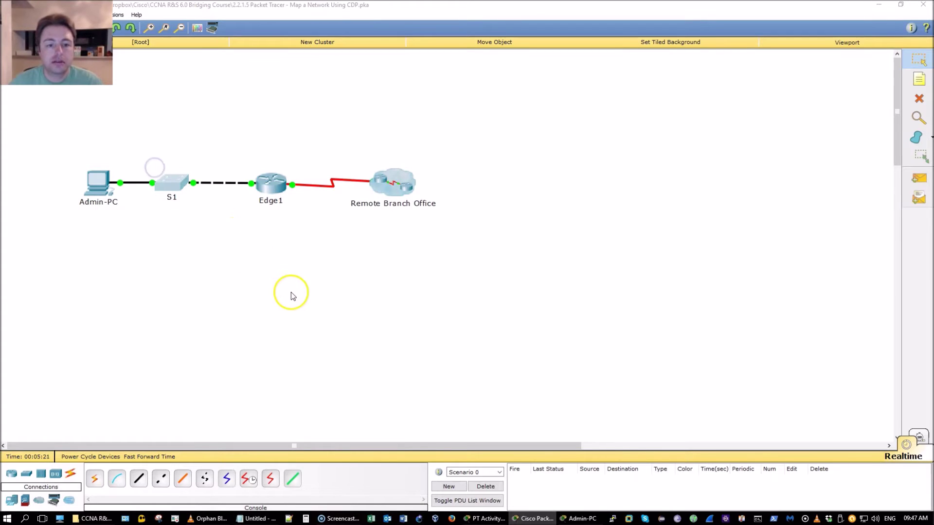
left_click(363, 308)
Run show cdp neighbors detail on Edge1 and review the earlier S1 summary line.
key("Up")
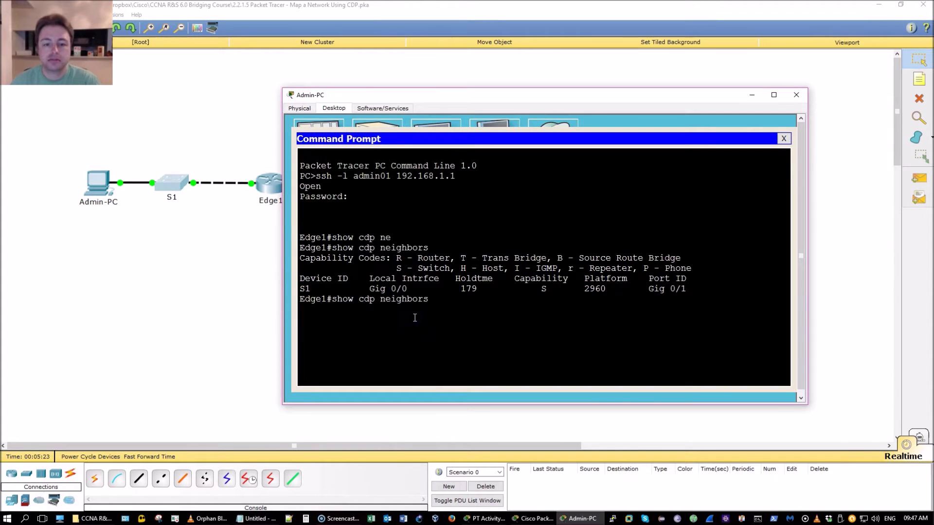
type("det")
key("Tab")
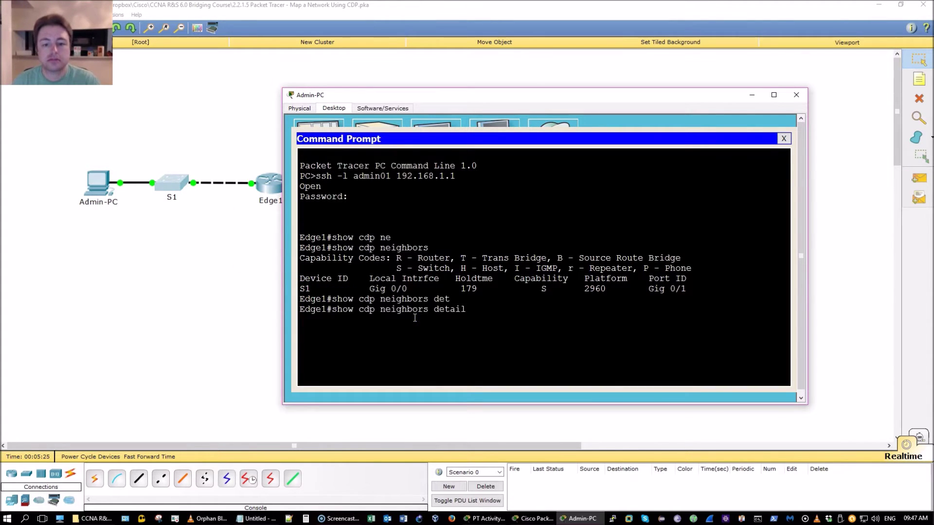
key("Return")
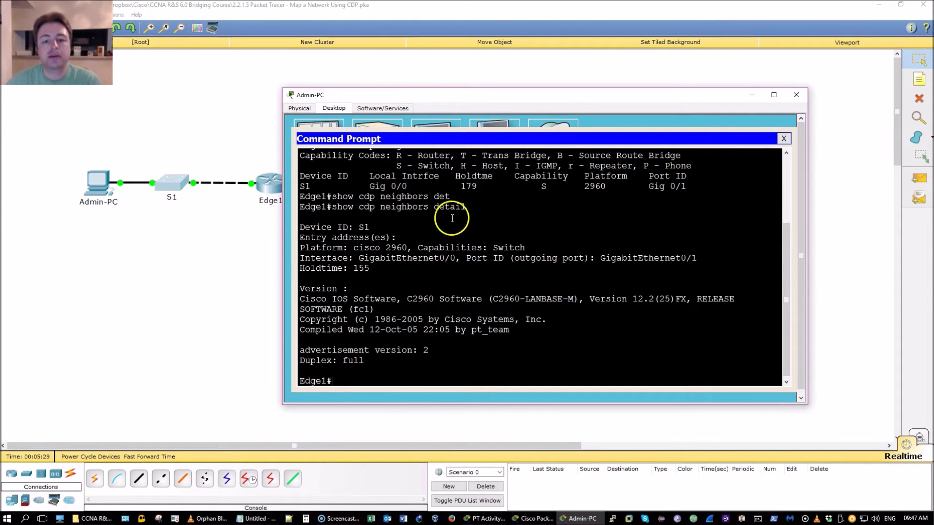
left_click_drag(470, 207, 423, 208)
scroll(443, 227, "up", 3)
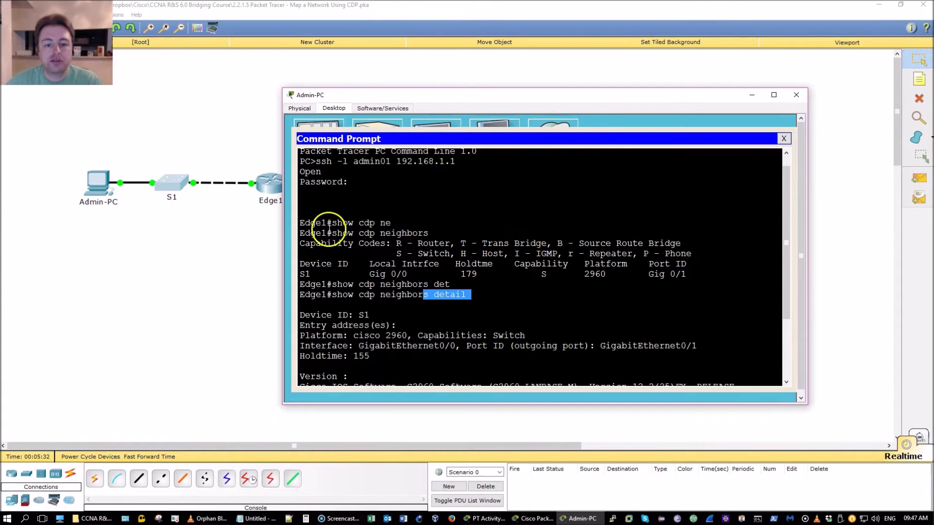
left_click_drag(327, 233, 331, 275)
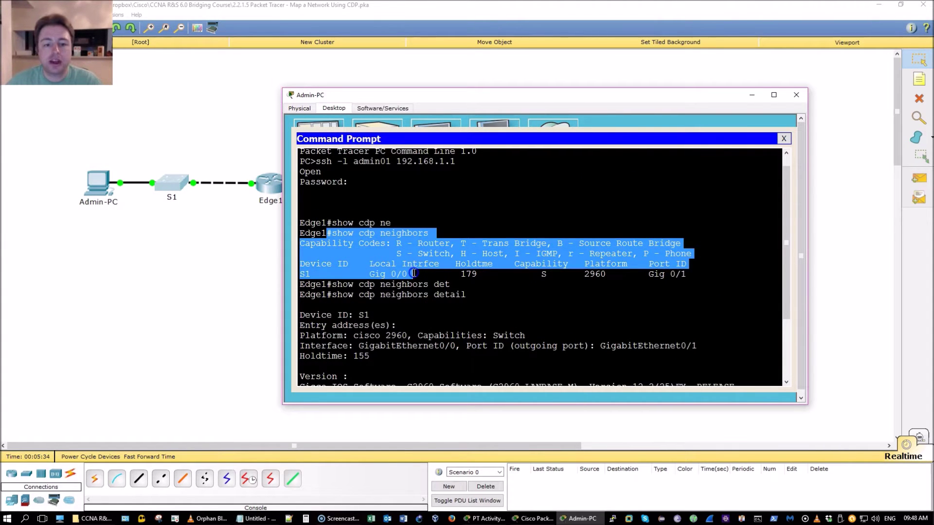
left_click(332, 265)
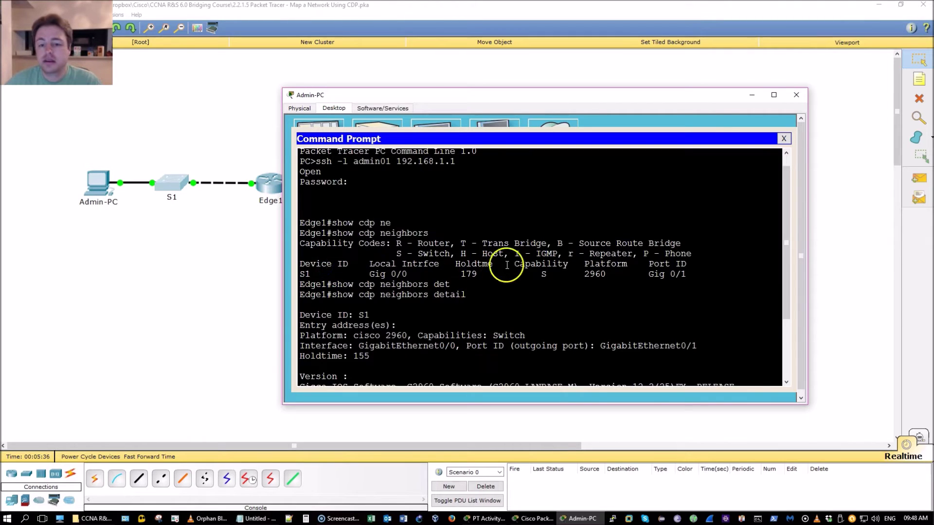
Inspect S1's capability, detail block and C2960-LANBASE-M 12.2(25)FX image, then raise the Admin-PC window.
left_click_drag(549, 271, 613, 274)
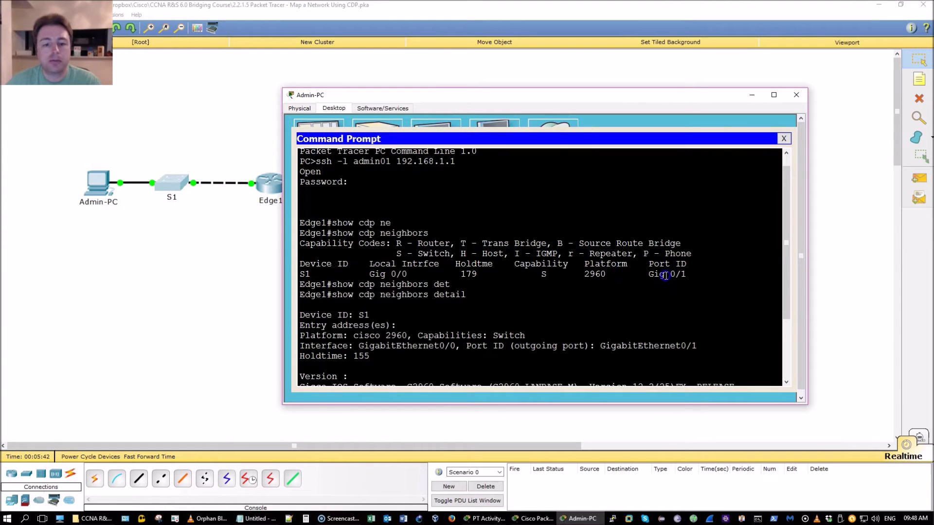
left_click(582, 289)
scroll(581, 288, "down", 1)
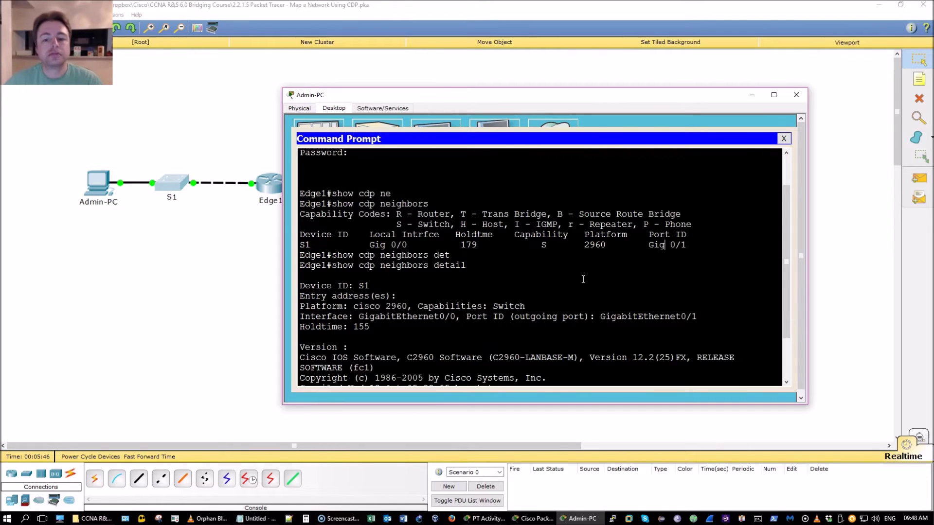
left_click(577, 282)
scroll(577, 282, "down", 1)
scroll(577, 281, "down", 1)
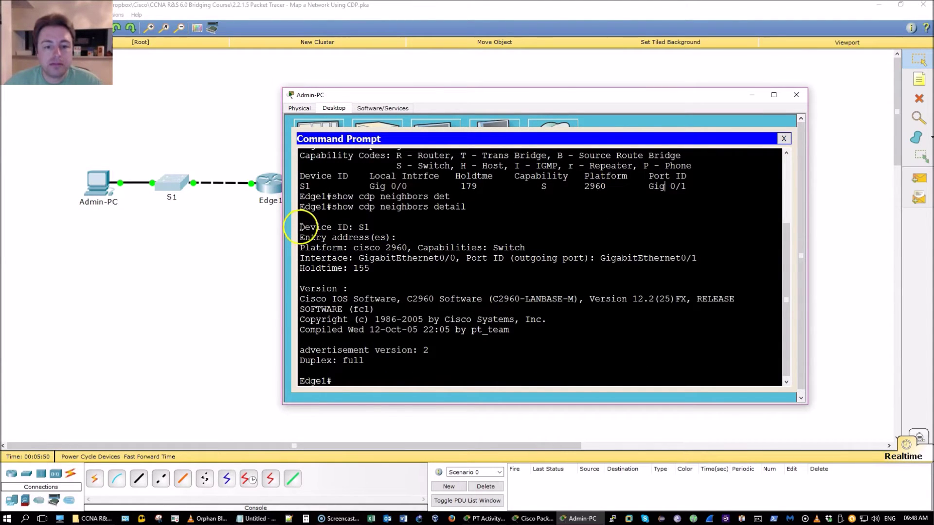
left_click_drag(299, 227, 429, 265)
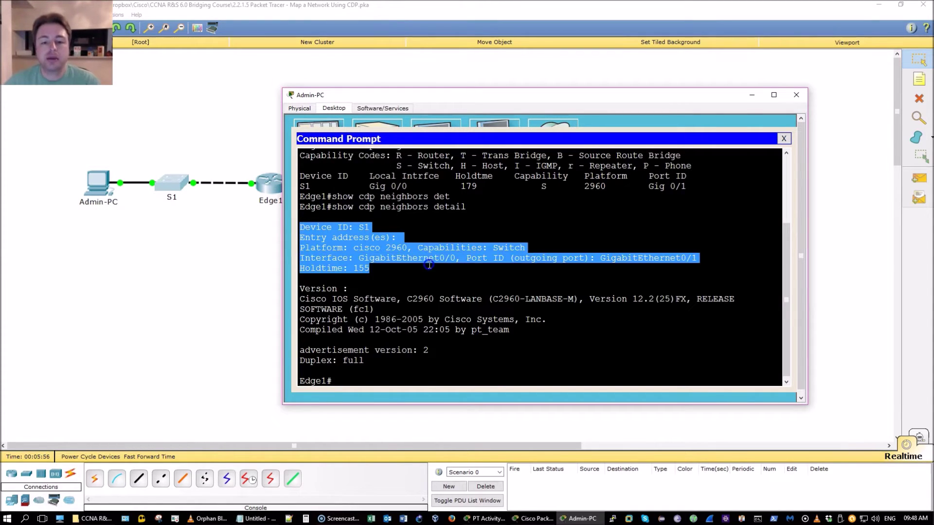
left_click(428, 265)
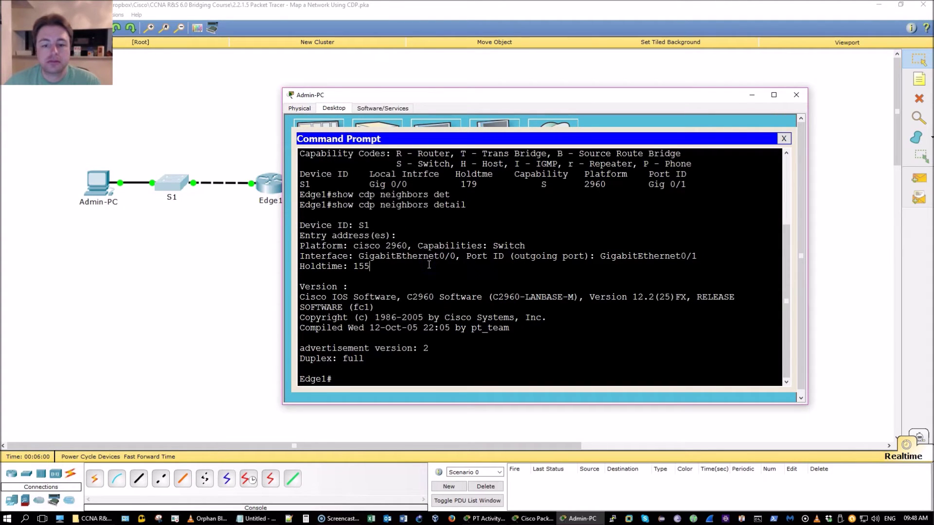
left_click_drag(407, 298, 428, 325)
left_click(406, 369)
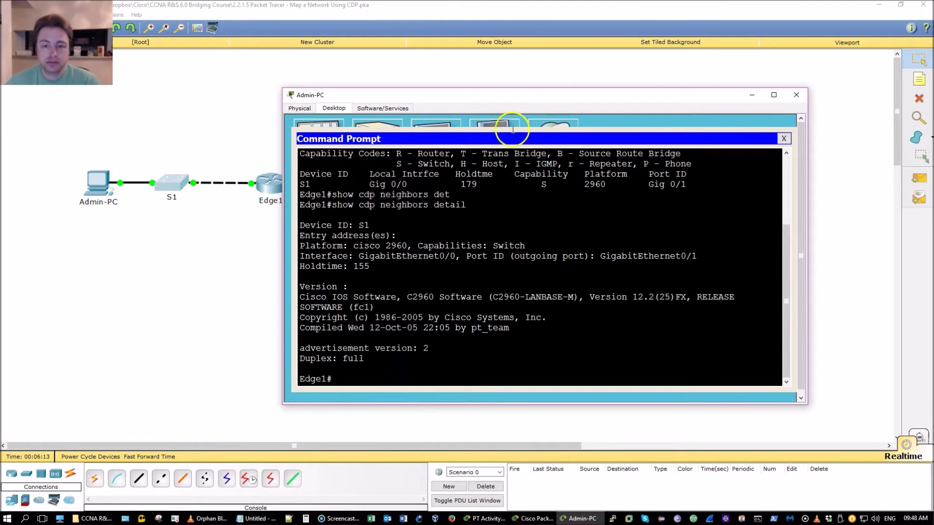
left_click_drag(517, 103, 514, 70)
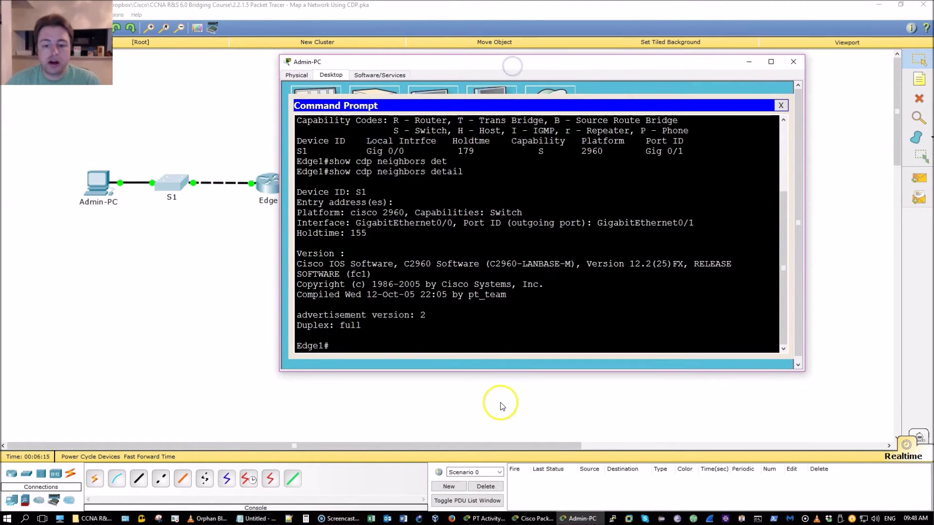
left_click(518, 520)
After checking the instructions, run show ip interface brief on Edge1.
left_click(514, 520)
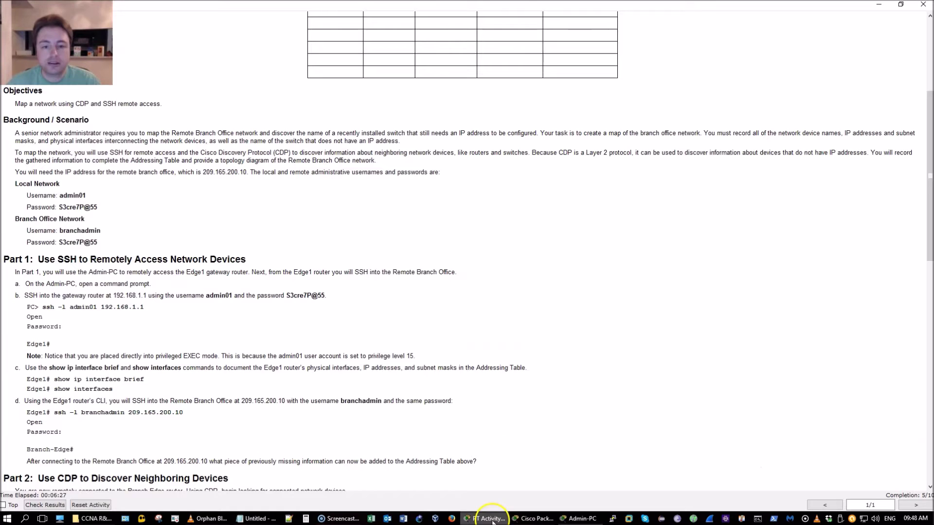
scroll(442, 457, "down", 5)
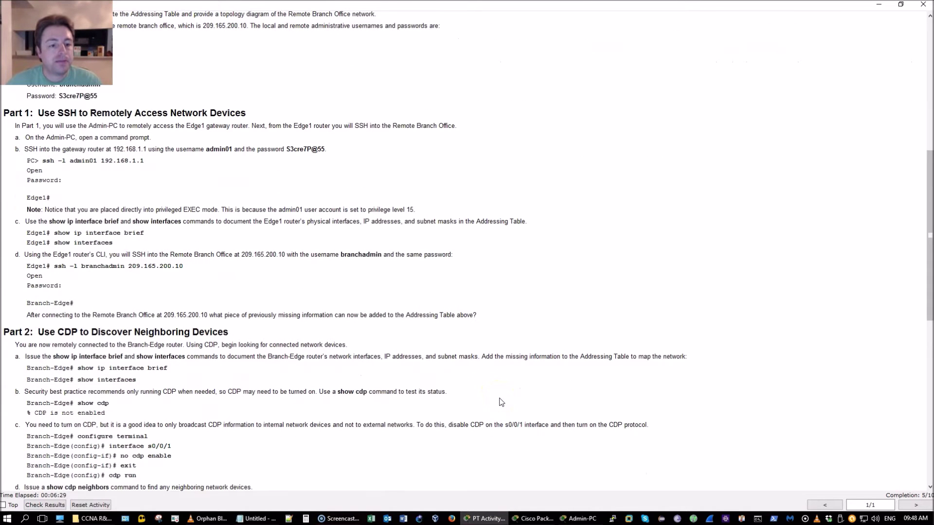
key("alt+Tab")
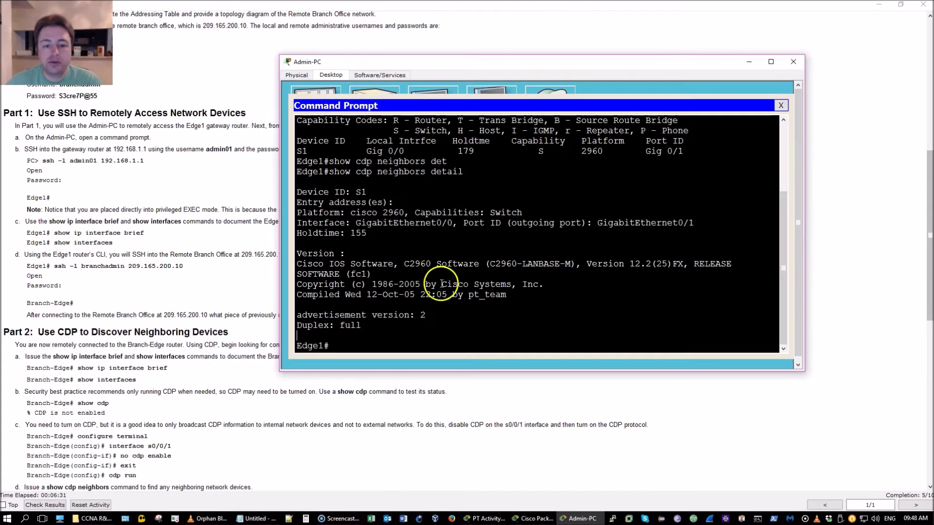
type("show ip")
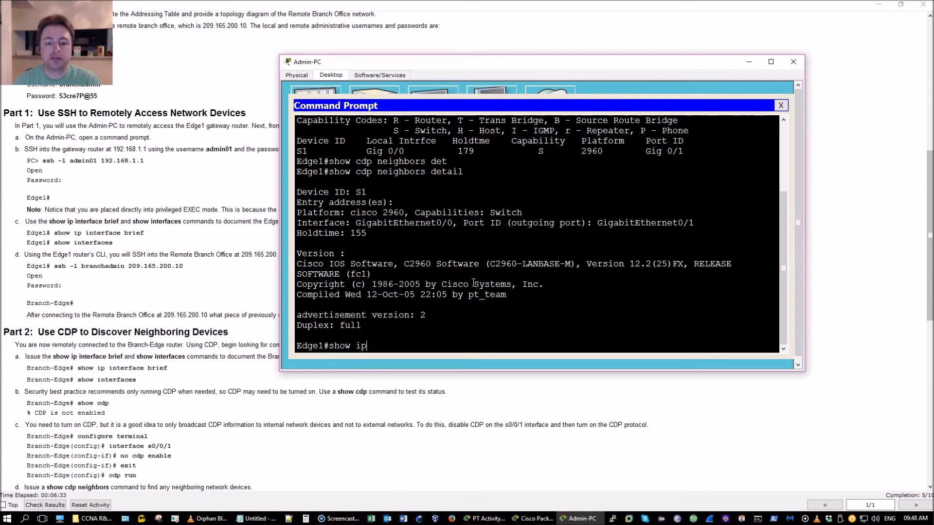
type(" int")
key("Tab")
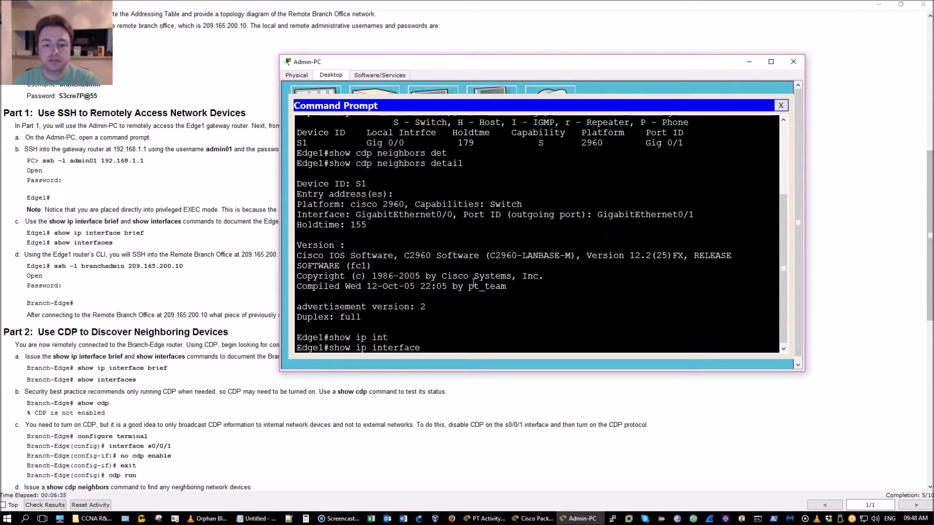
type("b")
key("Tab")
key("Return")
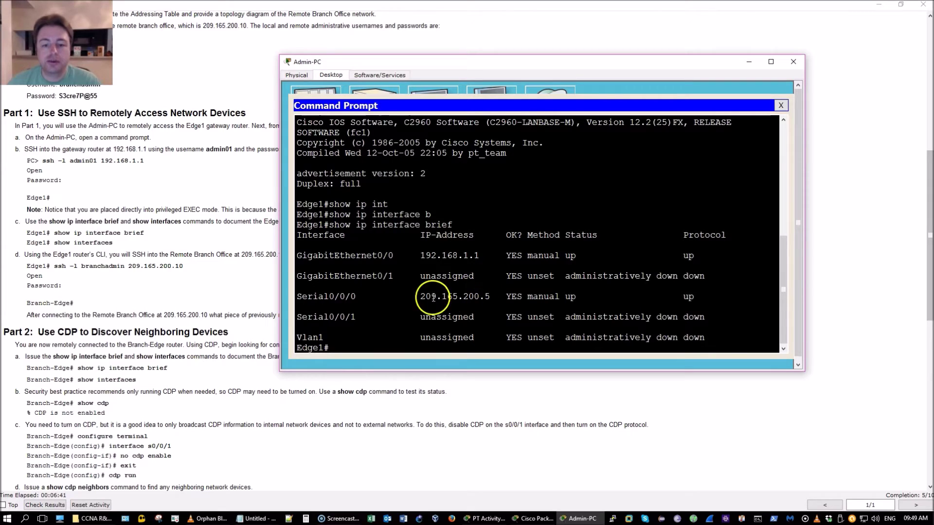
Note Serial0/0/0's address 209.165.200.5 and leave a fresh blank prompt.
left_click_drag(415, 296, 491, 293)
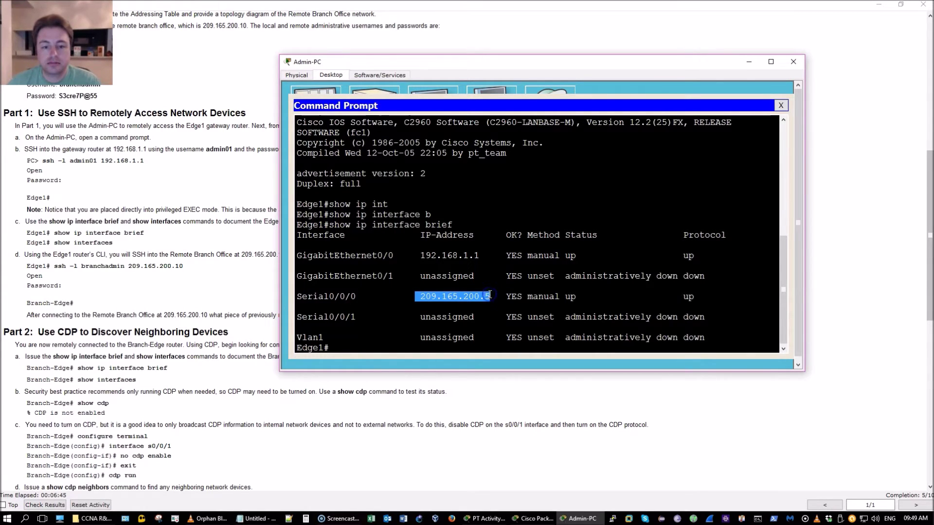
left_click(489, 294)
key("Return")
key("Return")
key("Return")
key("Return")
key("Return")
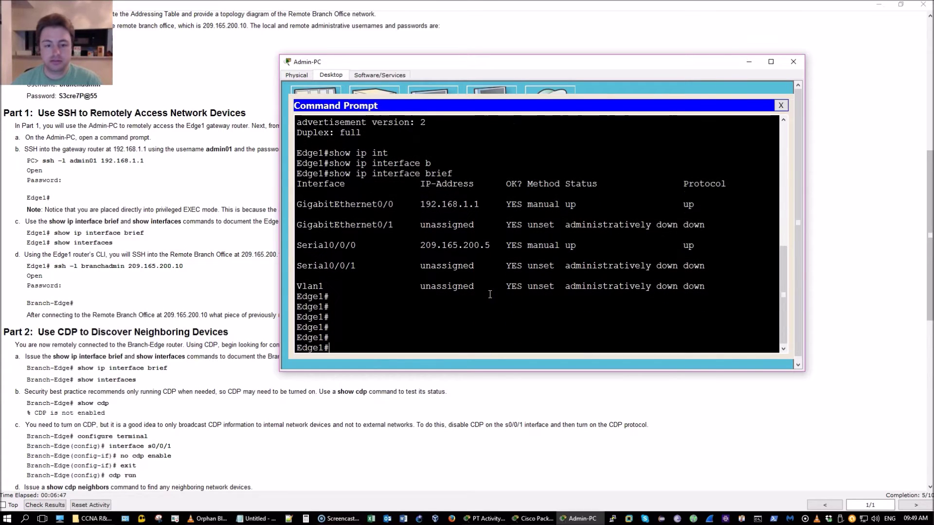
left_click(477, 518)
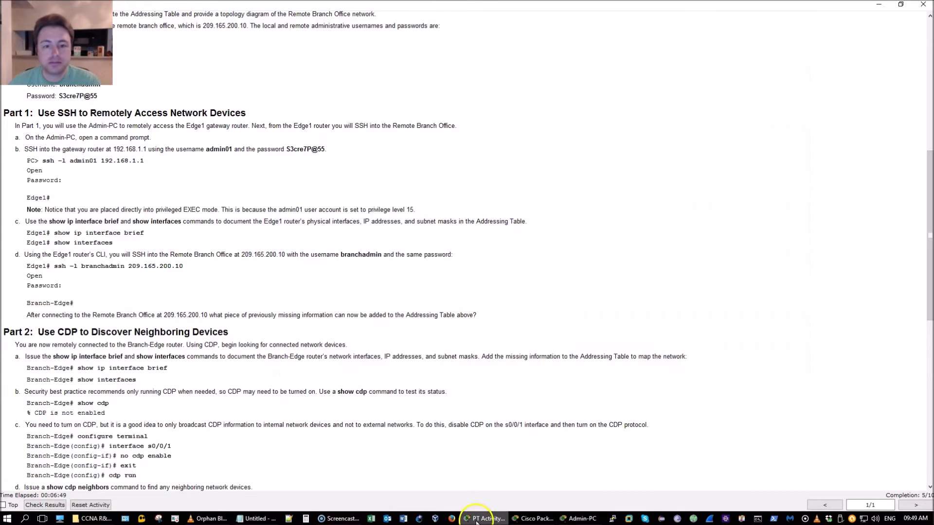
Scroll the instructions to the Part 2 step e CDP tasks, then refocus Admin-PC's terminal.
left_click(521, 515)
left_click_drag(456, 244, 349, 142)
left_click(579, 517)
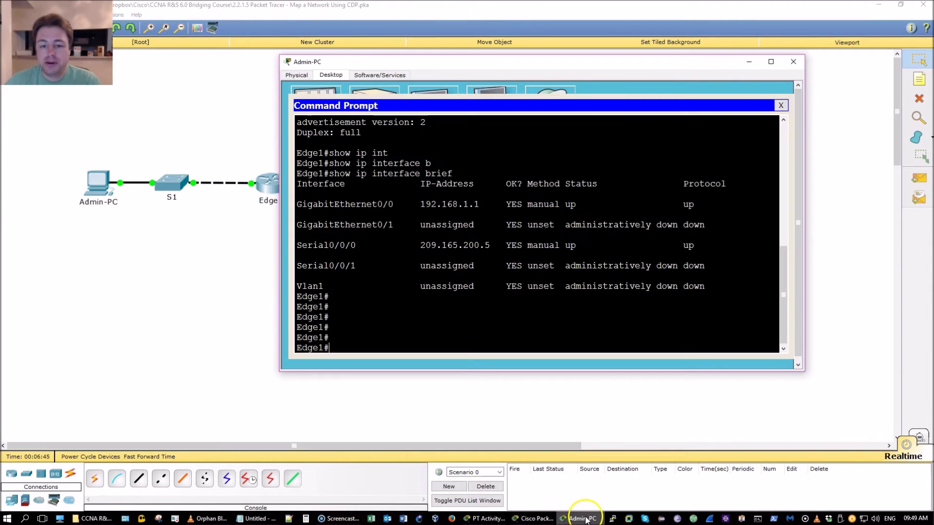
left_click(486, 519)
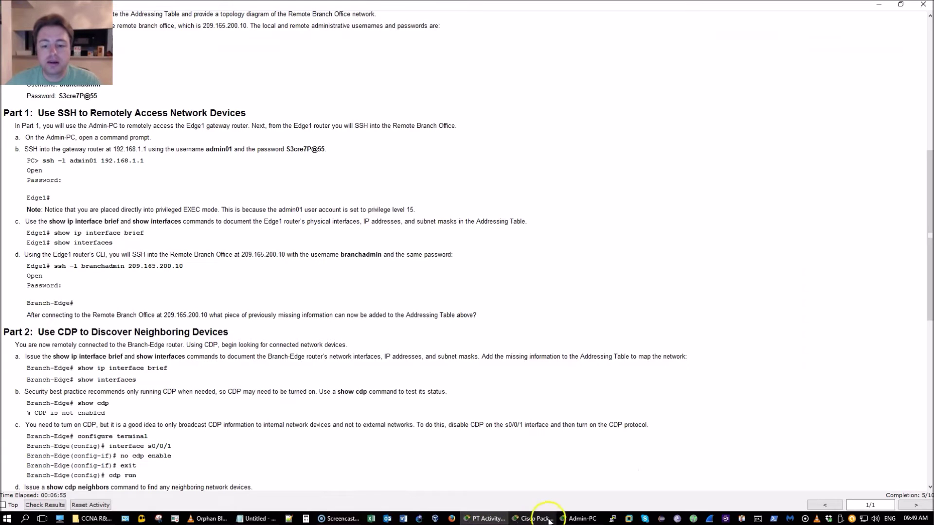
left_click(576, 518)
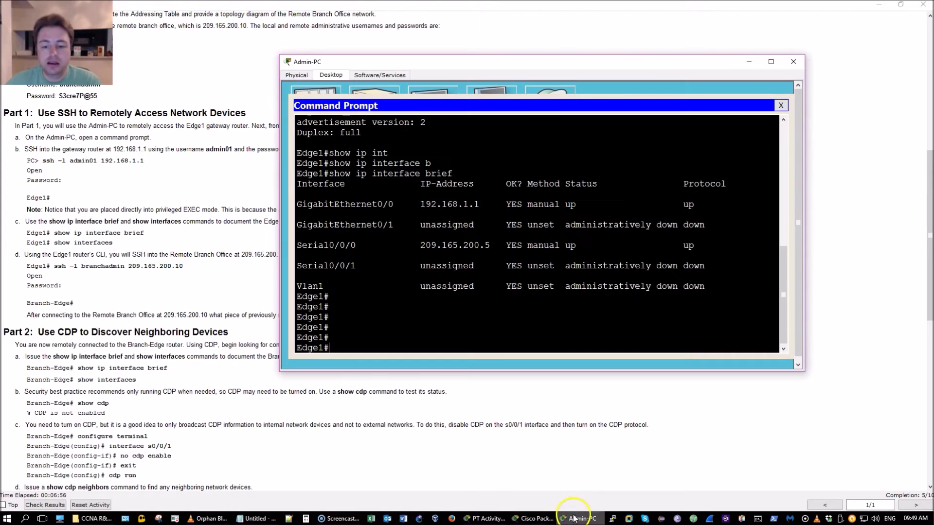
left_click(227, 303)
scroll(275, 289, "down", 1)
scroll(275, 289, "down", 1)
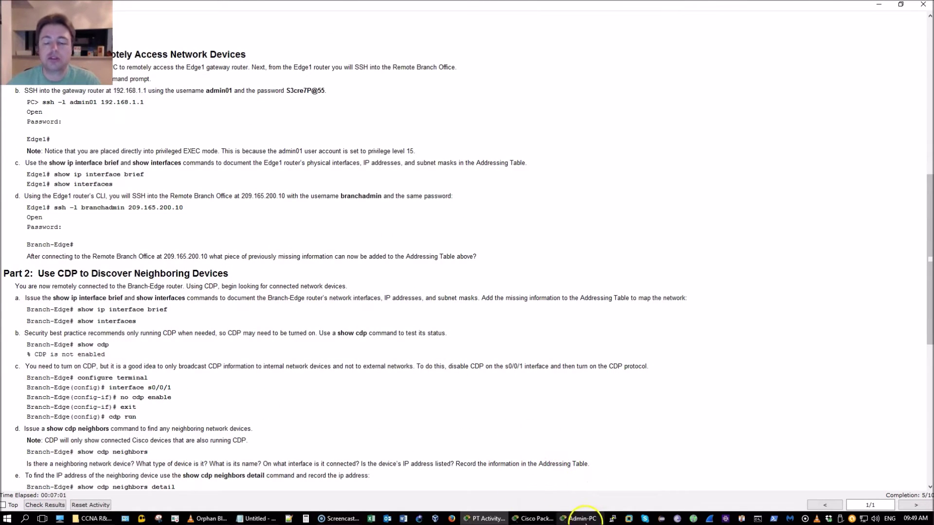
left_click(583, 519)
left_click(486, 327)
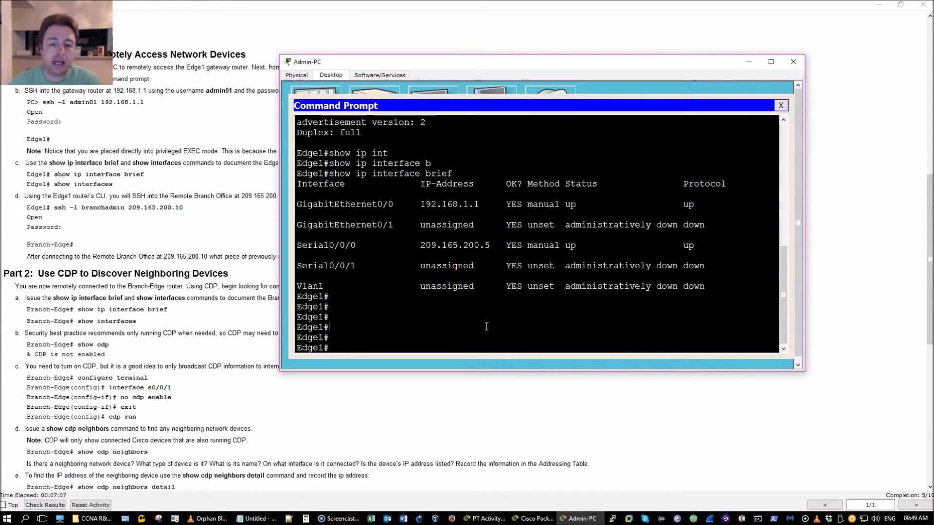
Run show interfaces on Edge1, noting the 100Mb/s speed and address lines, and page to a fresh prompt.
left_click_drag(507, 63, 539, 34)
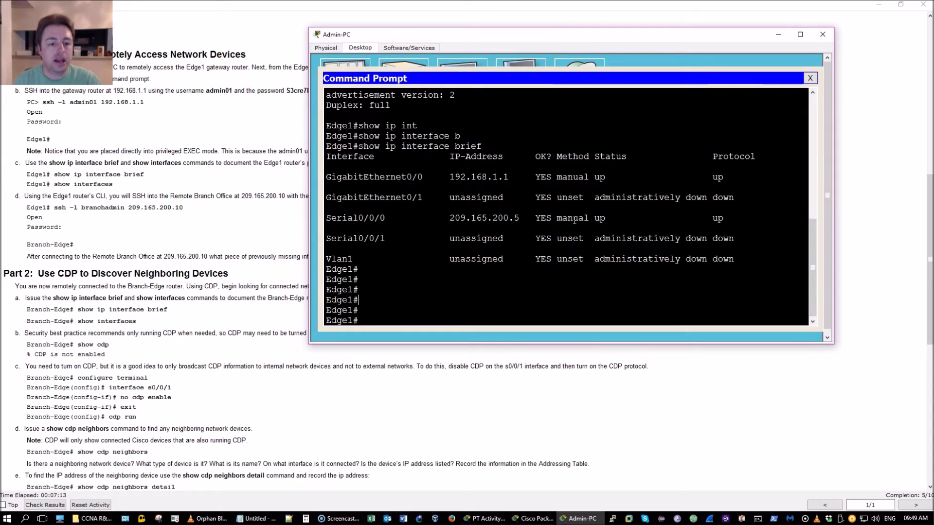
type("show i")
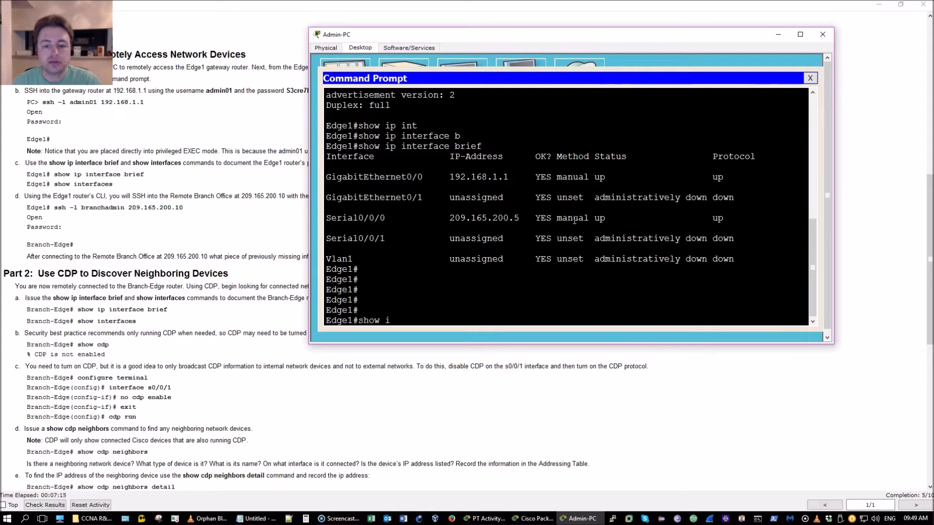
type("nterfaces")
key("Return")
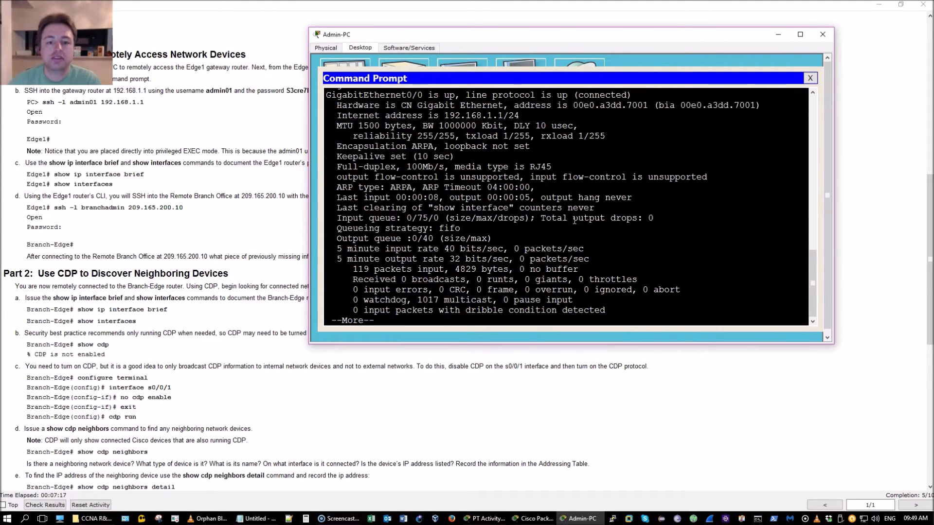
left_click_drag(391, 167, 458, 166)
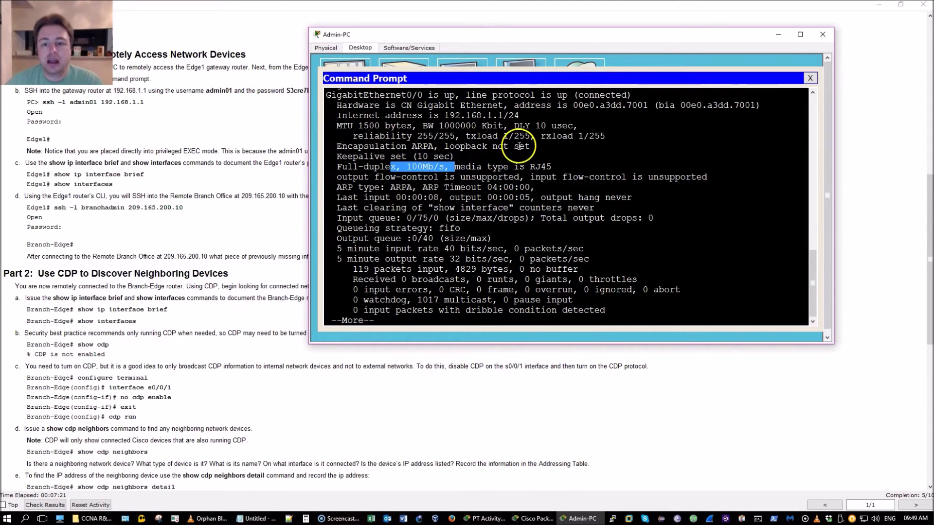
left_click_drag(514, 105, 697, 122)
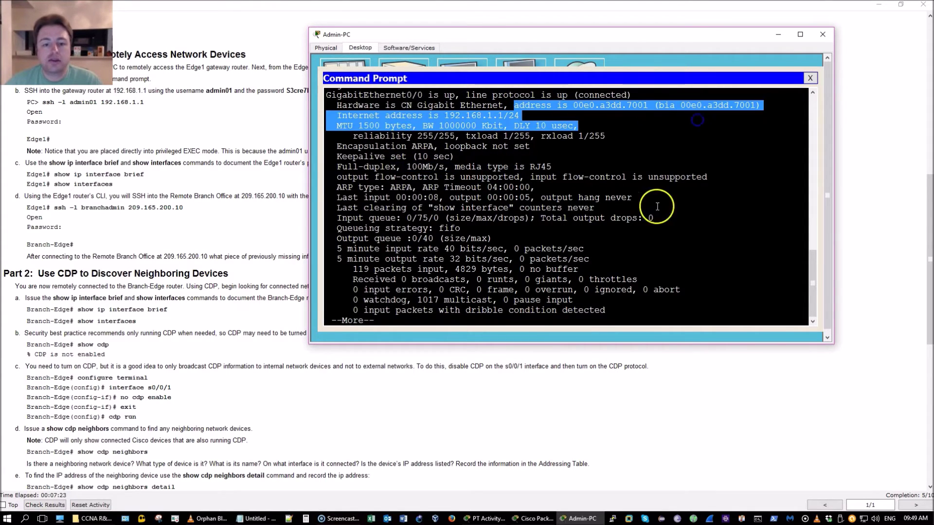
left_click(580, 231)
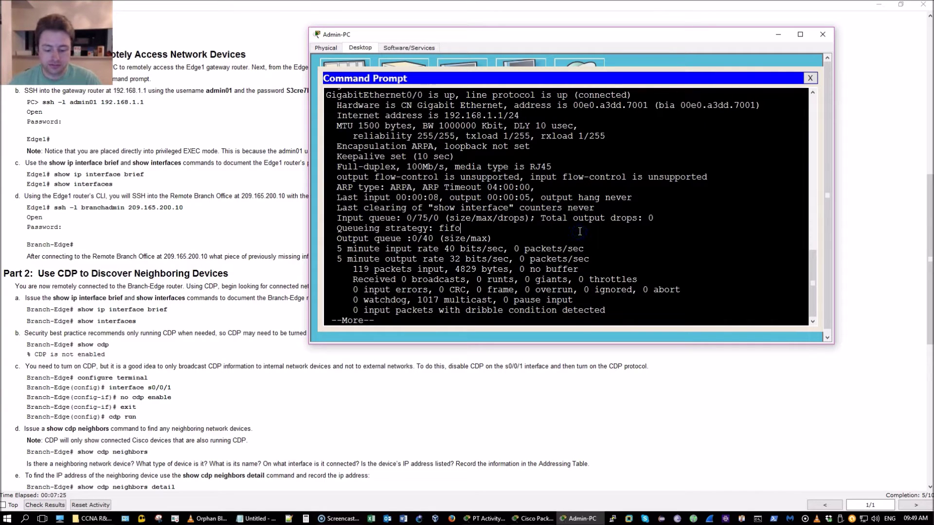
key("space")
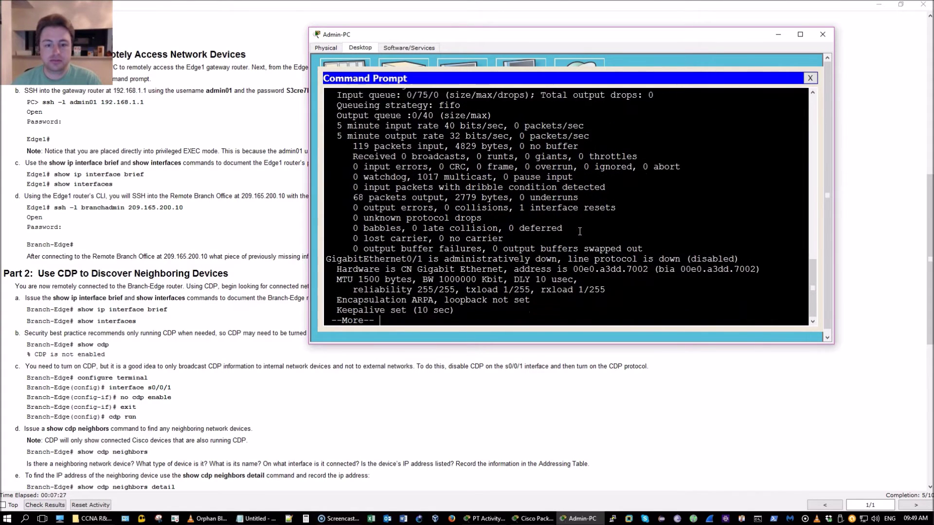
key("Return")
key("Return")
key("Return")
key("Return")
key("Return")
key("Return")
key("Return")
key("Return")
key("Return")
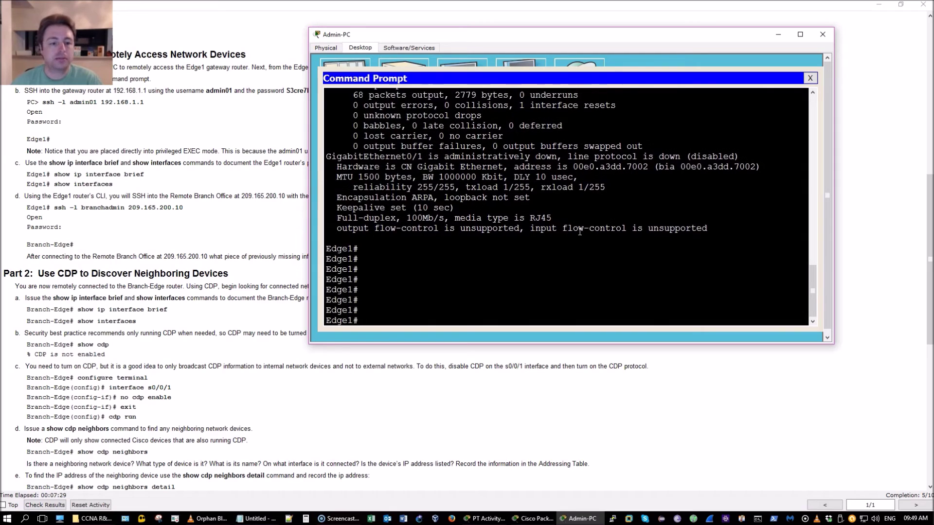
key("Return")
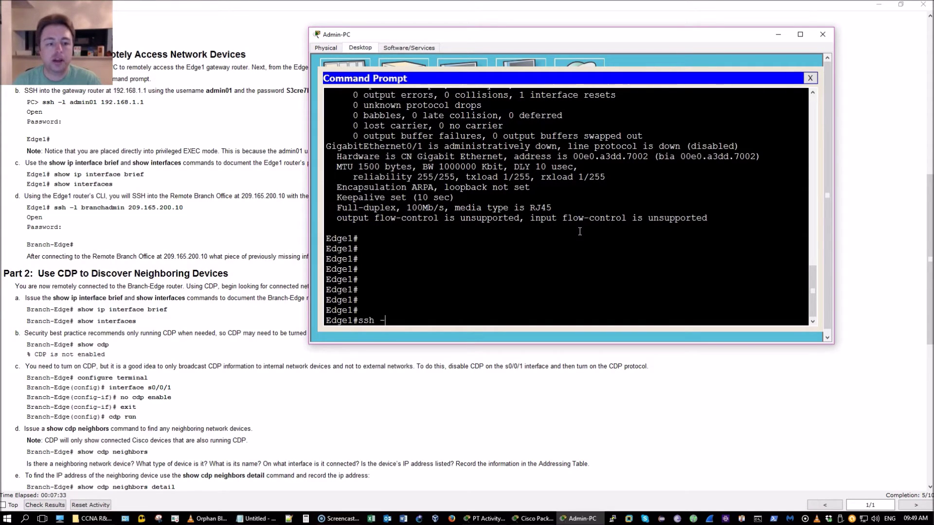
SSH from Edge1 to 209.165.200.10 with the branch admin username and enter the password.
type("ssh -h")
key("BackSpace")
key("BackSpace")
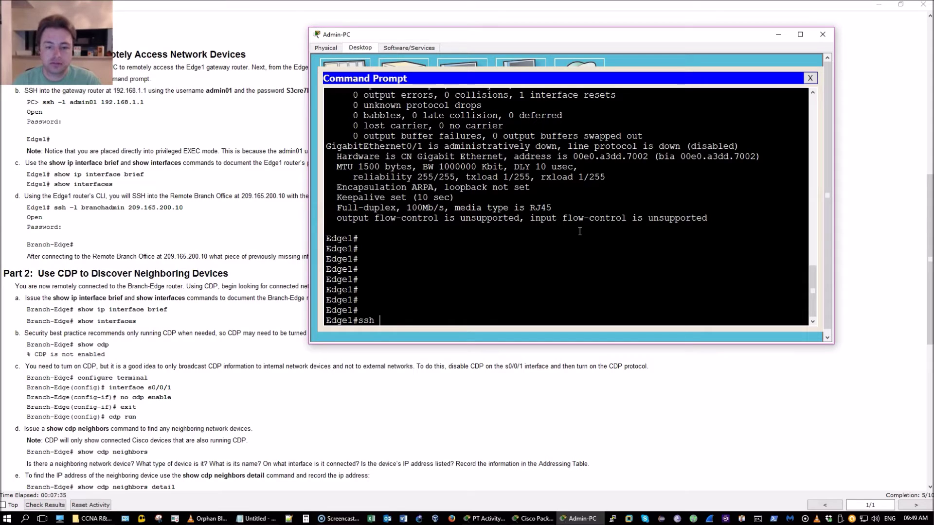
type("l ")
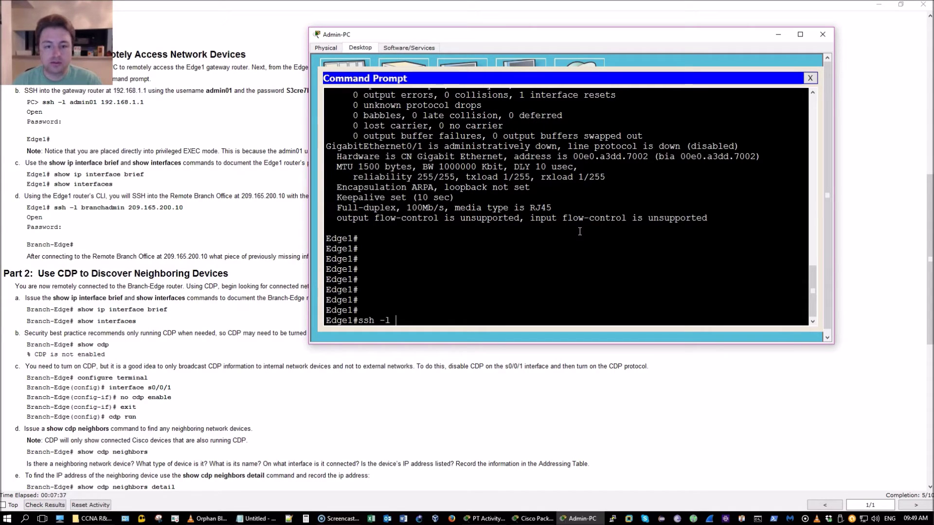
type("b")
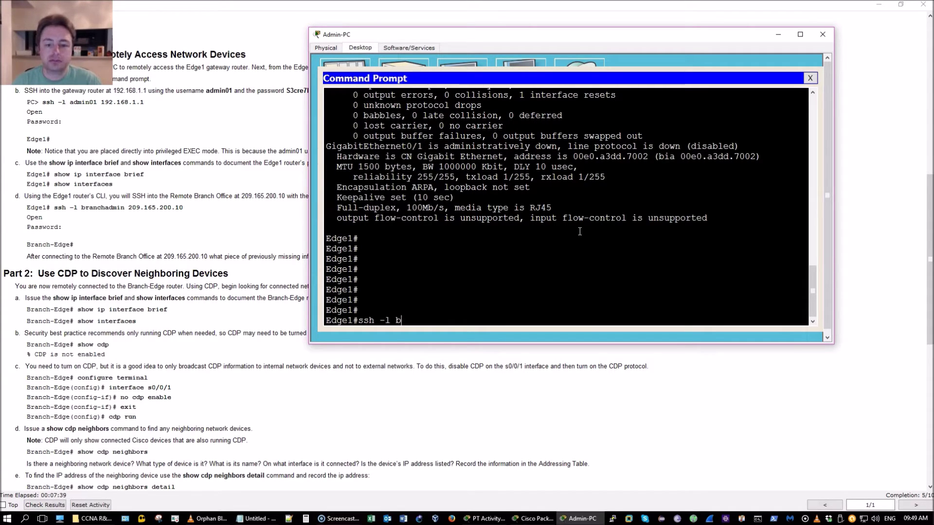
type("ranchadmin ")
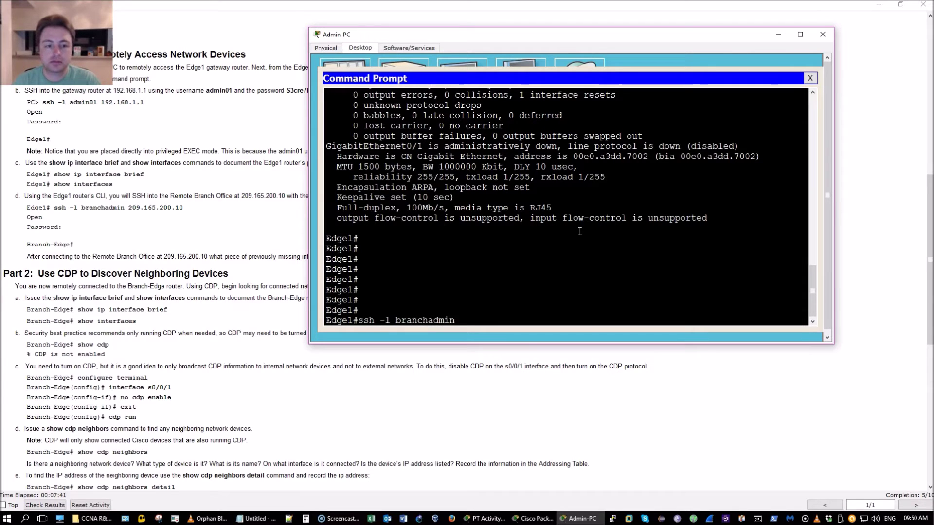
type("20")
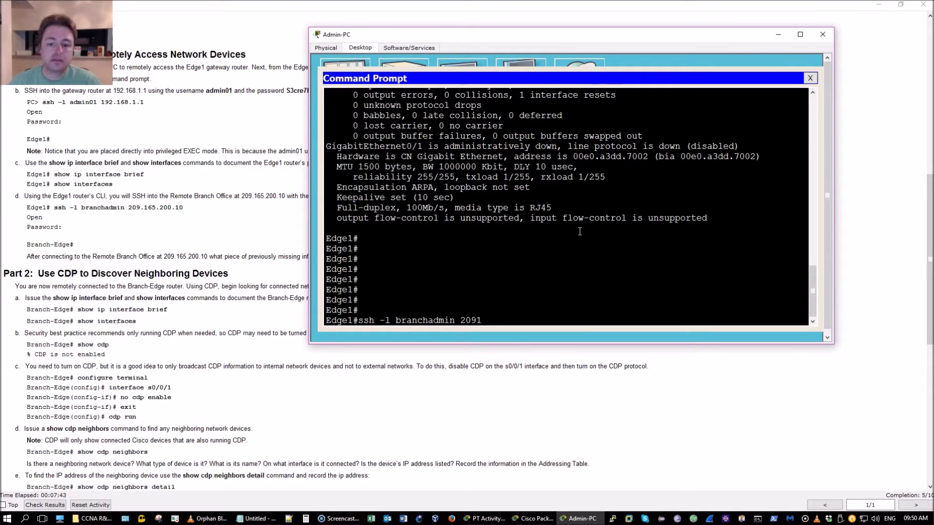
type("9.165.200.100")
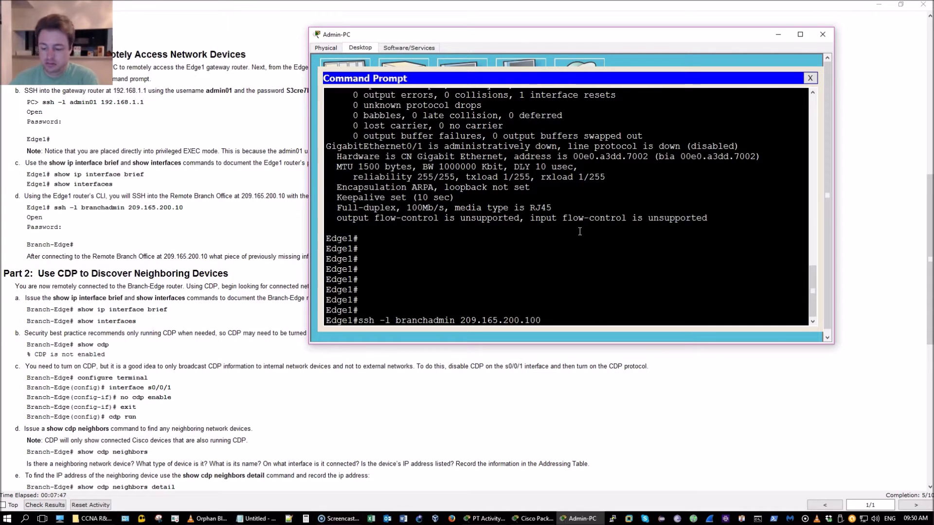
key("Return")
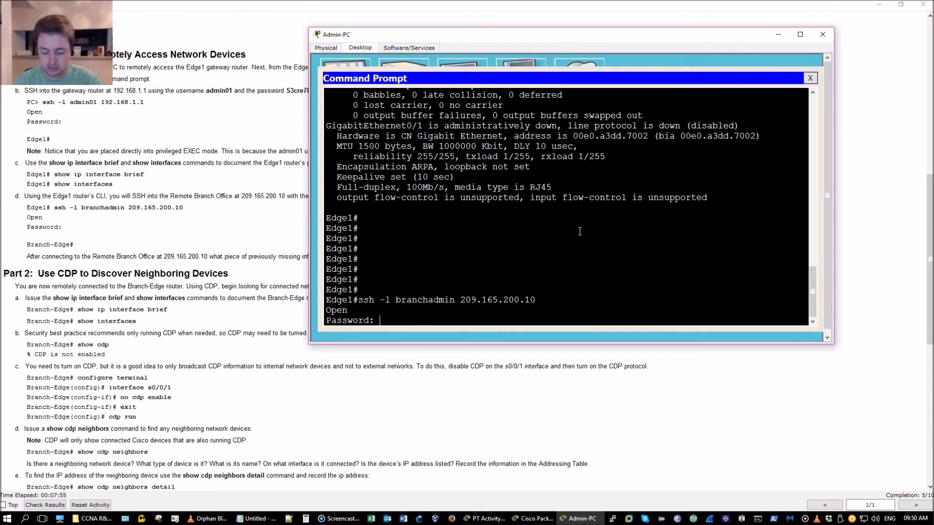
key("Return")
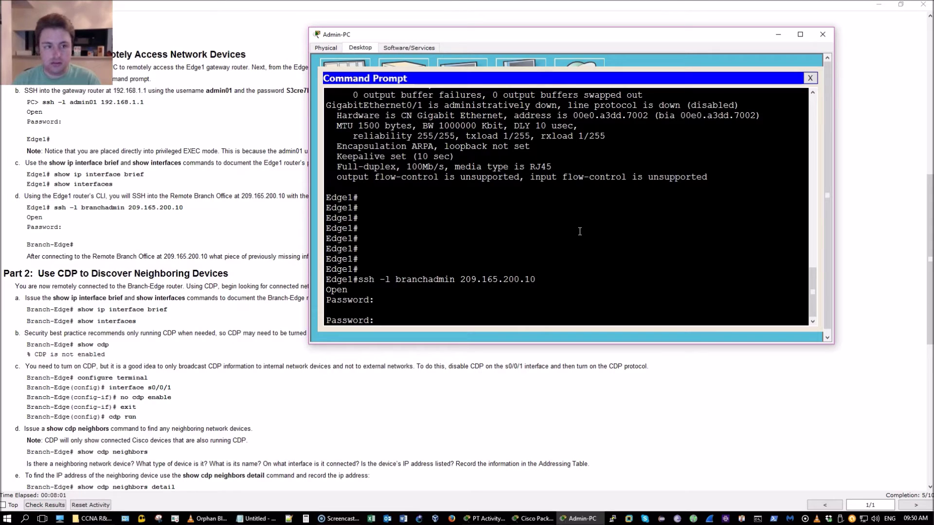
key("Return")
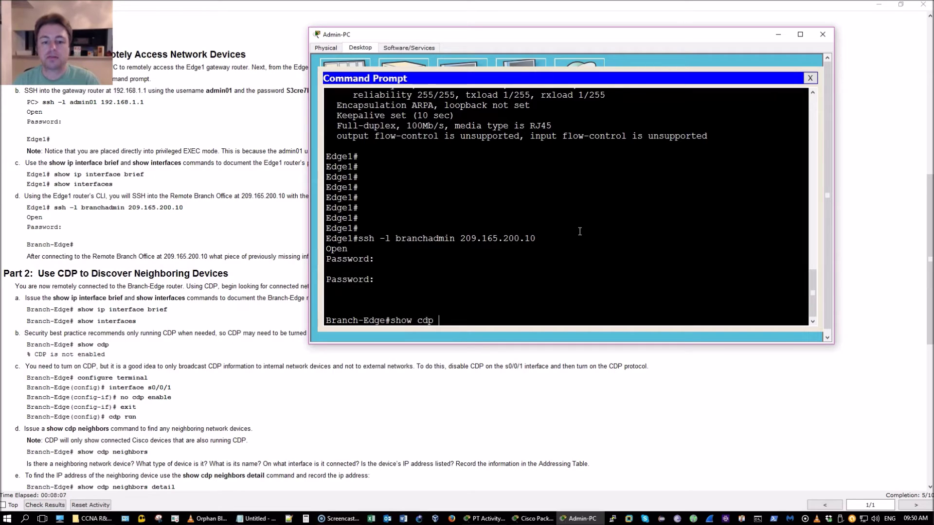
Find CDP disabled on Branch-Edge and enable it globally with cdp run.
type("show cdp ne")
key("Tab")
key("Return")
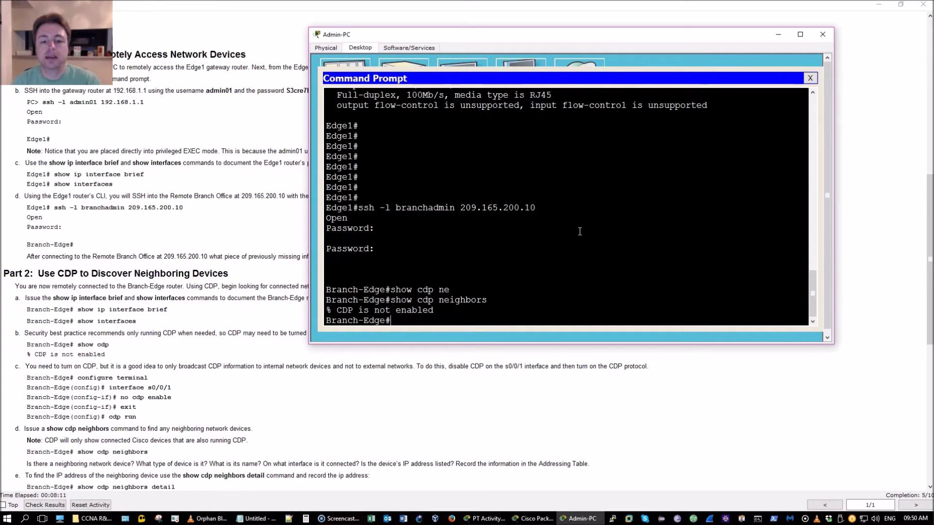
type("conf")
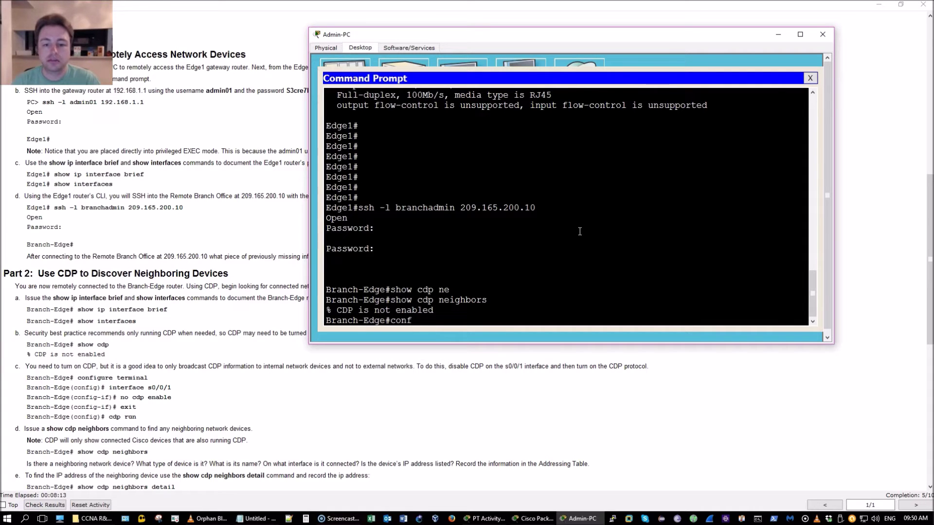
type(" t")
key("Return")
type("cdp")
key("Tab")
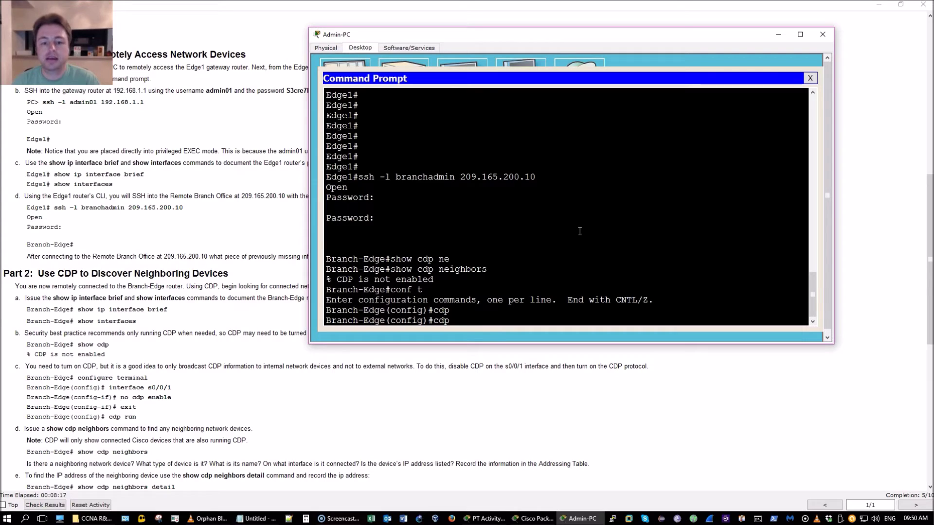
type("r")
key("Tab")
key("Return")
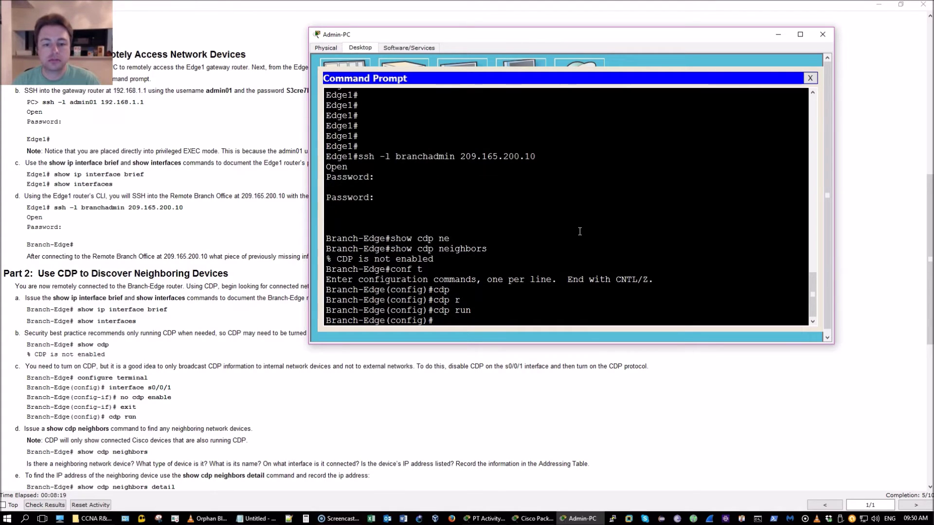
List Branch-Edge's interfaces, marking Serial0/0/1 at 209.165.200.10 and G0/0 at 192.168.3.249.
type("s")
type("o")
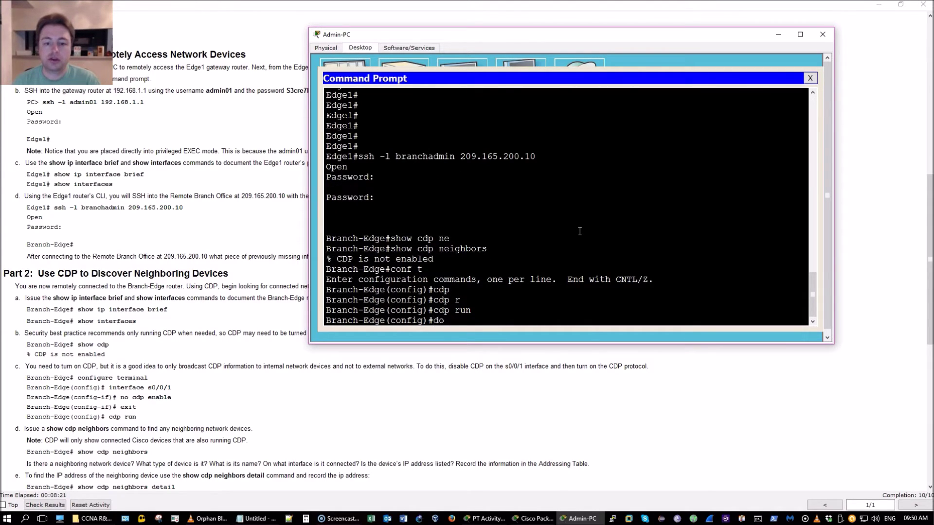
type(" show ip int b")
key("Return")
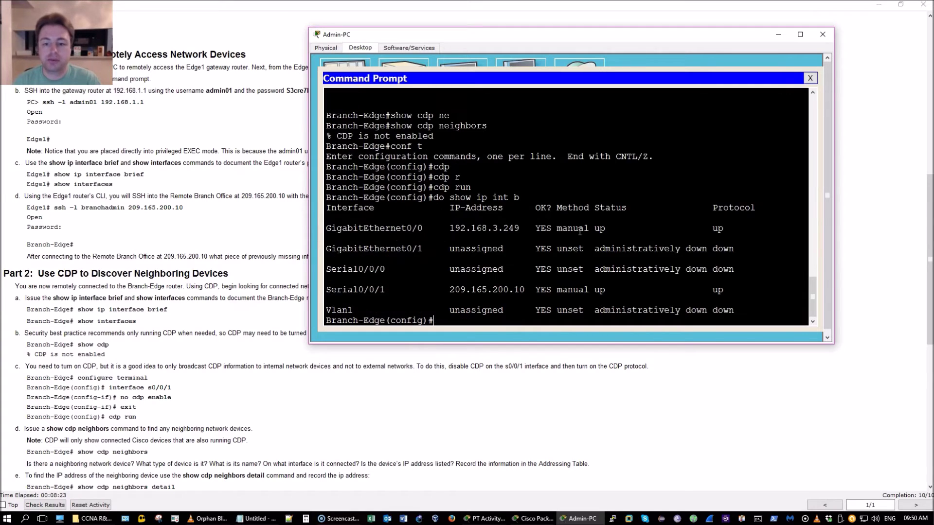
left_click(284, 360)
scroll(285, 360, "down", 1)
scroll(287, 357, "down", 4)
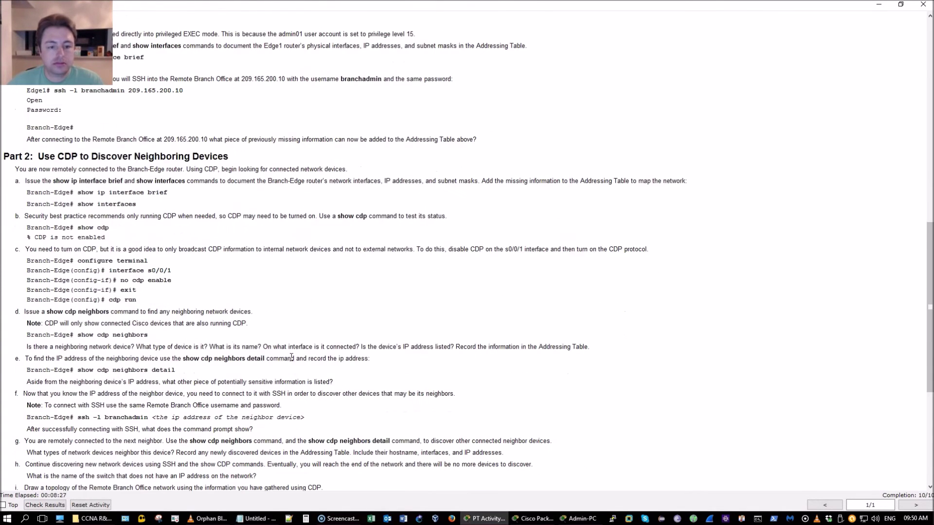
left_click(411, 326)
left_click_drag(340, 280, 327, 279)
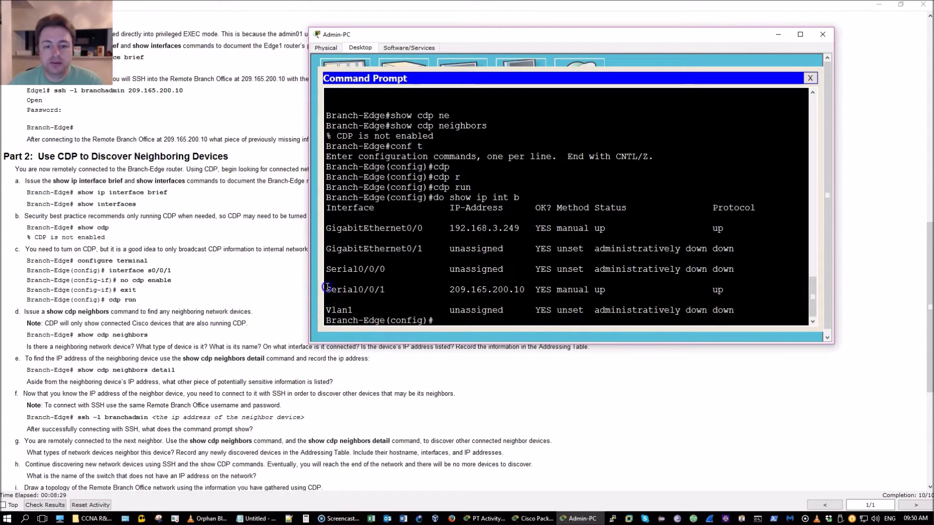
left_click_drag(397, 283, 525, 290)
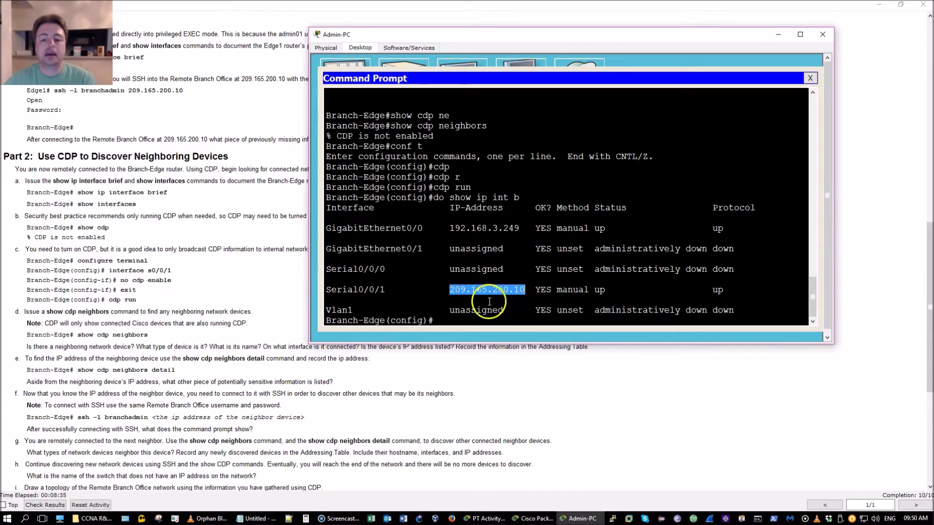
left_click(444, 330)
left_click(478, 310)
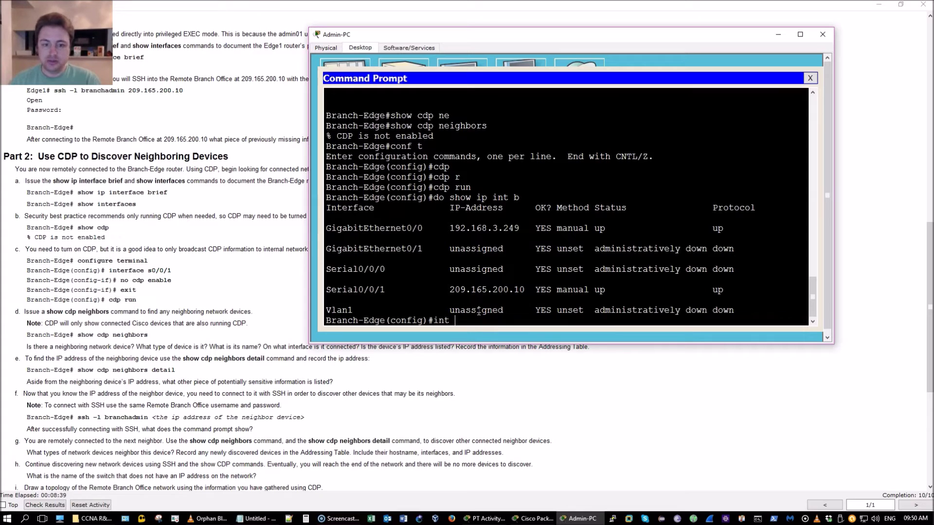
Disable CDP on interface Serial0/0/1 with no cdp enable and exit configuration mode.
type("int s0/0/")
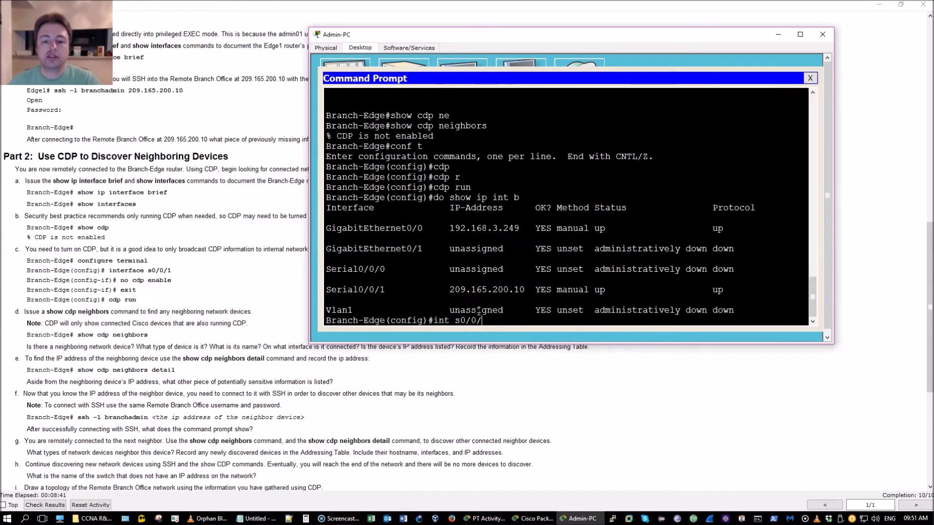
type("1")
key("Return")
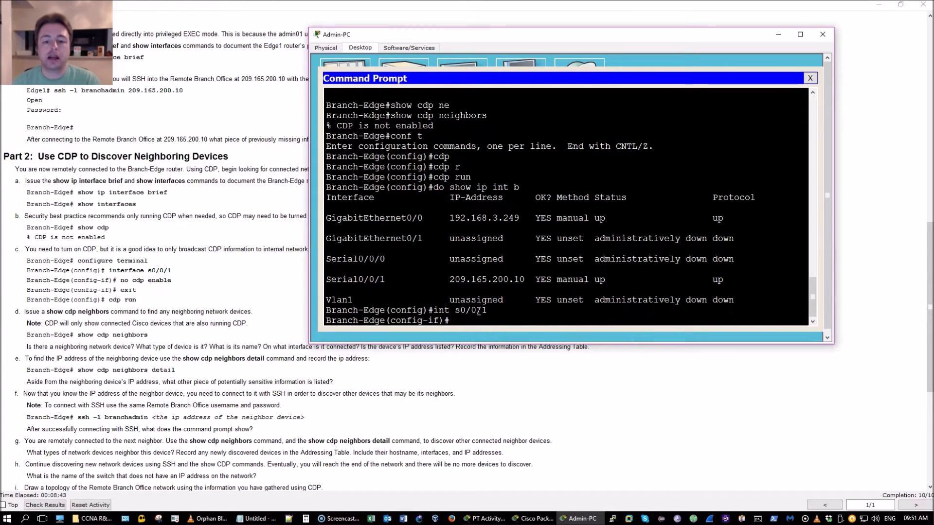
type("no")
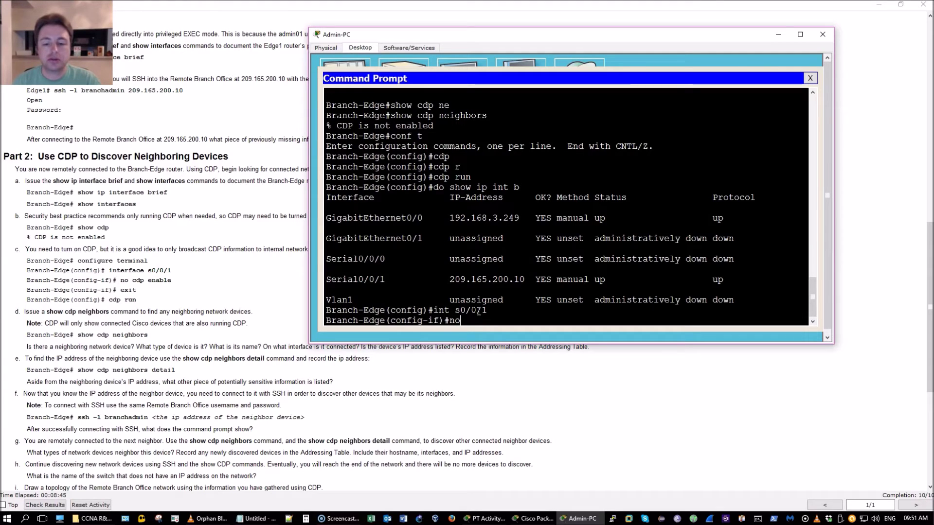
type(" cdp en")
key("Tab")
key("Return")
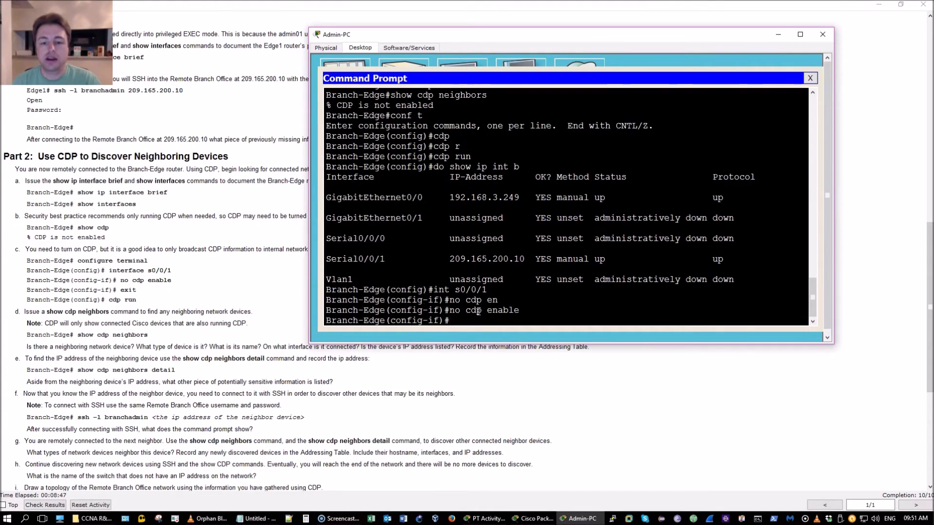
key("Return")
key("Return")
key("Return")
key("Return")
key("ctrl+z")
Run show cdp neighbors twice, confirming the neighbour table is still empty.
key("Return")
key("Return")
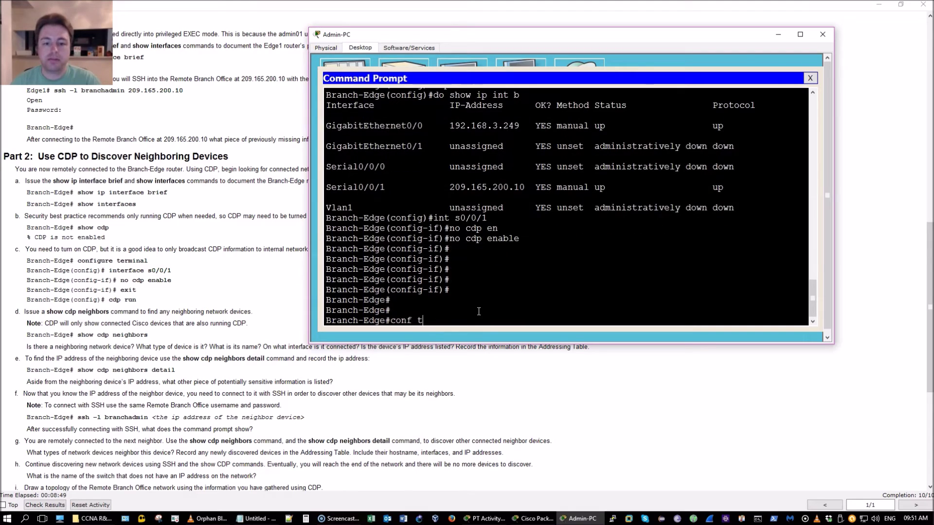
type("show cdp neighbors")
key("Return")
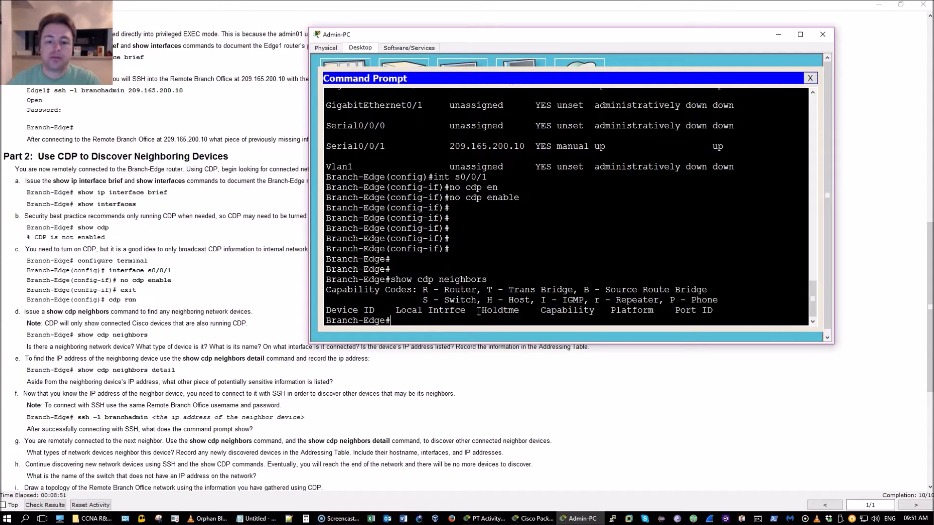
key("Up")
key("Return")
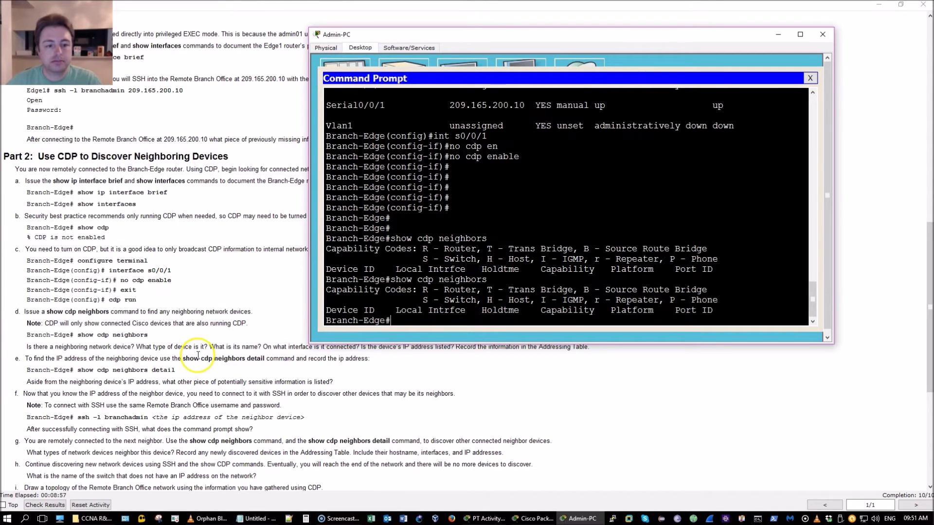
Enter conf t, attempt to enable CDP globally with cdp run, and exit.
left_click(491, 227)
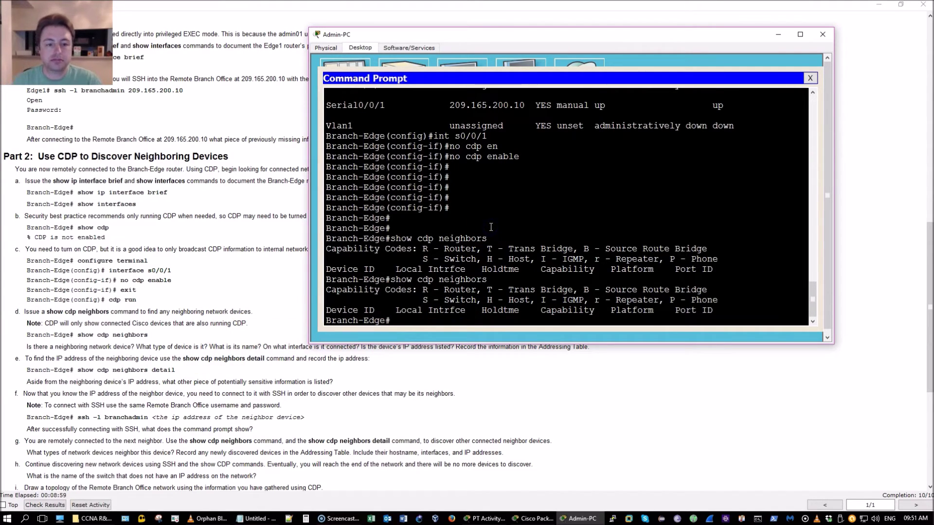
type("conf t")
key("Return")
type("config)#conf")
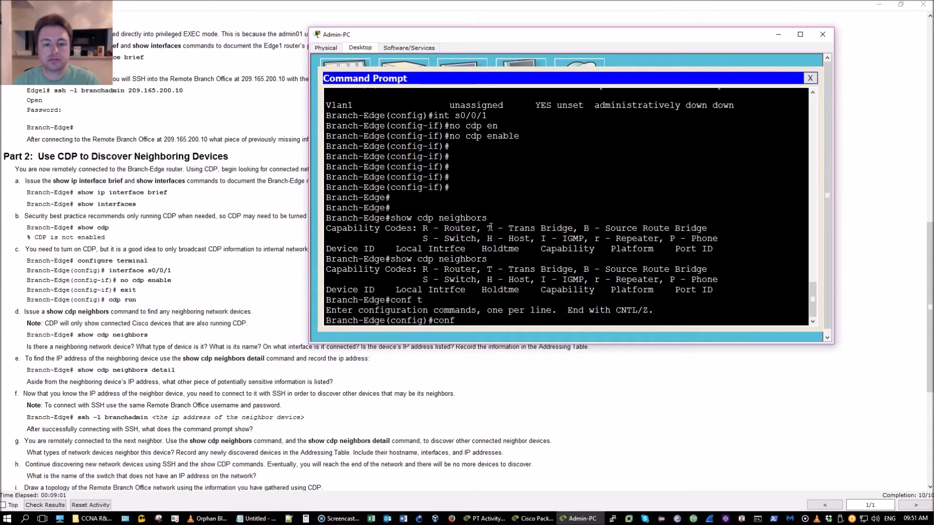
key("BackSpace")
key("BackSpace")
key("BackSpace")
type("dp")
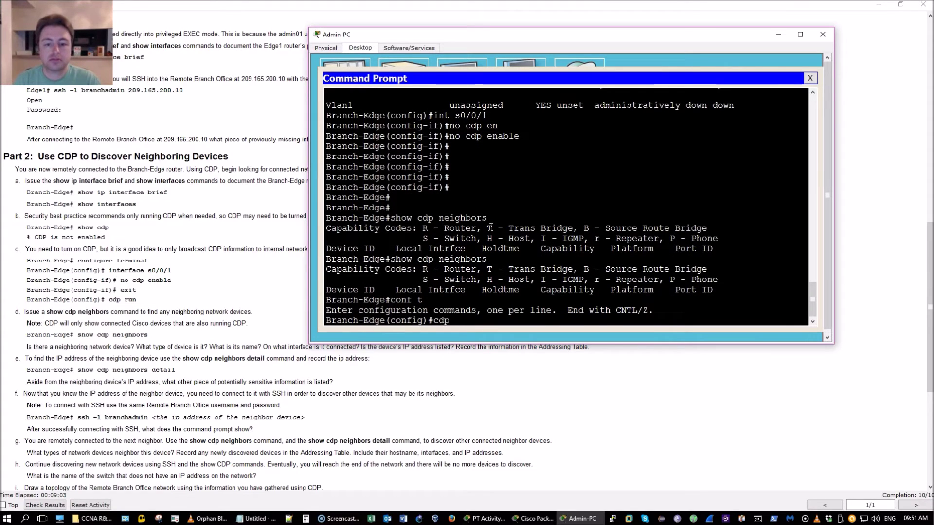
type(" run")
key("Return")
type("exi")
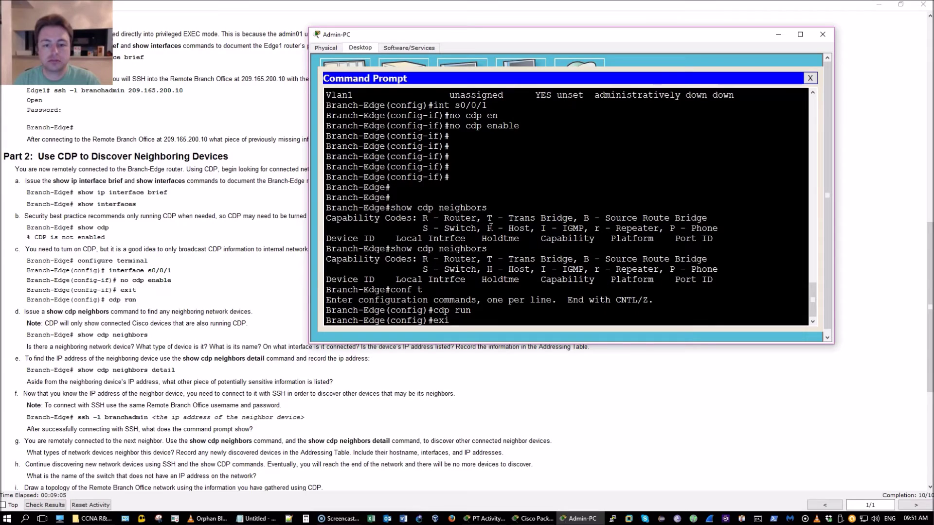
key("Return")
key("Return")
key("Return")
key("Return")
Run show cdp neighbors detail on Branch-Edge.
type("cdp")
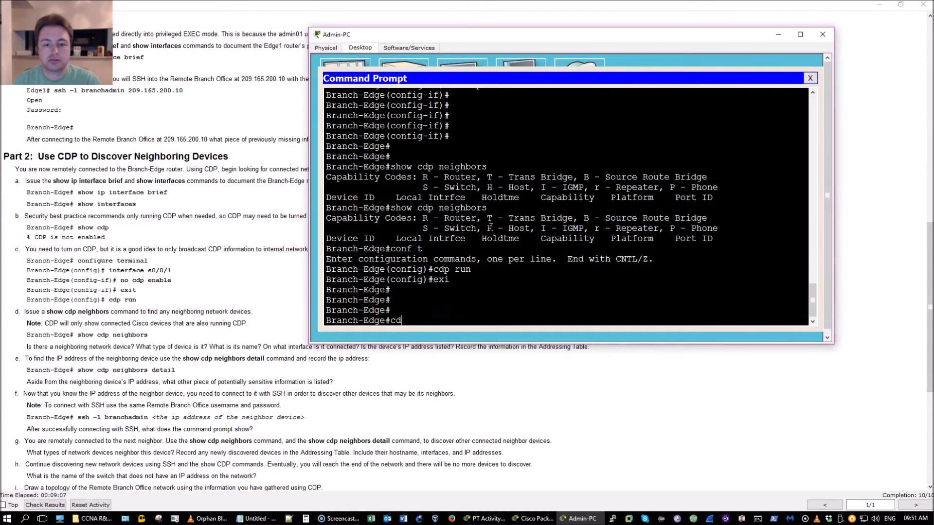
key("BackSpace")
key("BackSpace")
type("show cdp ")
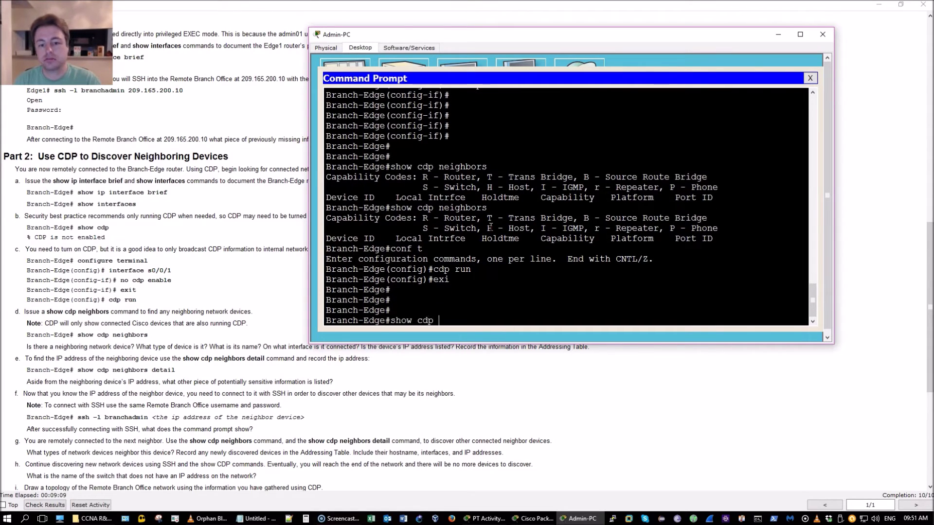
type("ne")
key("Tab")
type("d")
key("Tab")
key("Return")
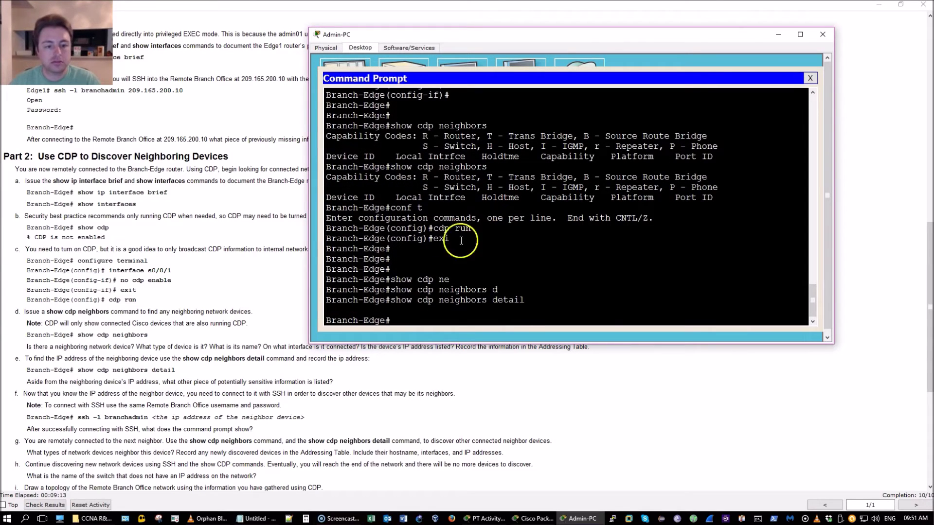
Re-enable CDP with cdp run and list neighbours, showing Branch-Firewall on Gig 0/0.
left_click(469, 258)
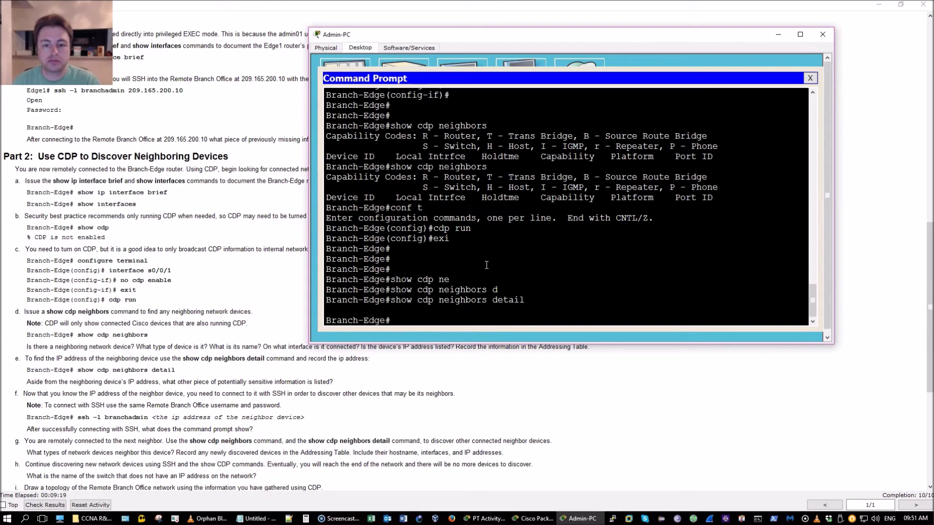
type("conf t")
key("Return")
type("cdp run")
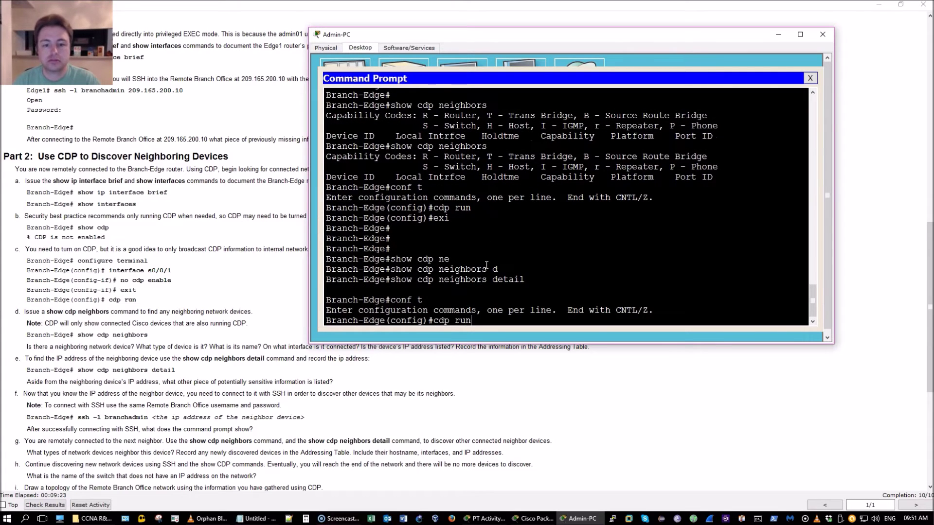
key("Return")
type("exi")
key("Return")
key("Return")
key("Return")
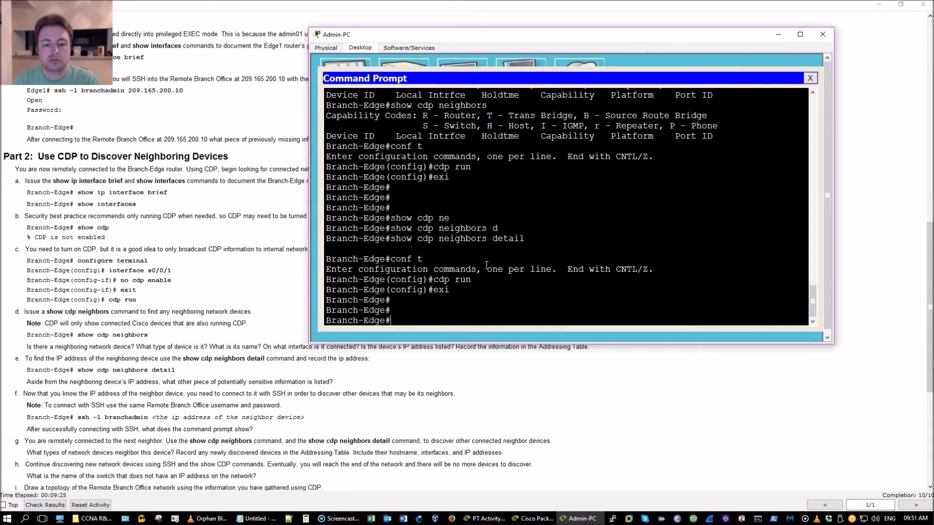
type("show c")
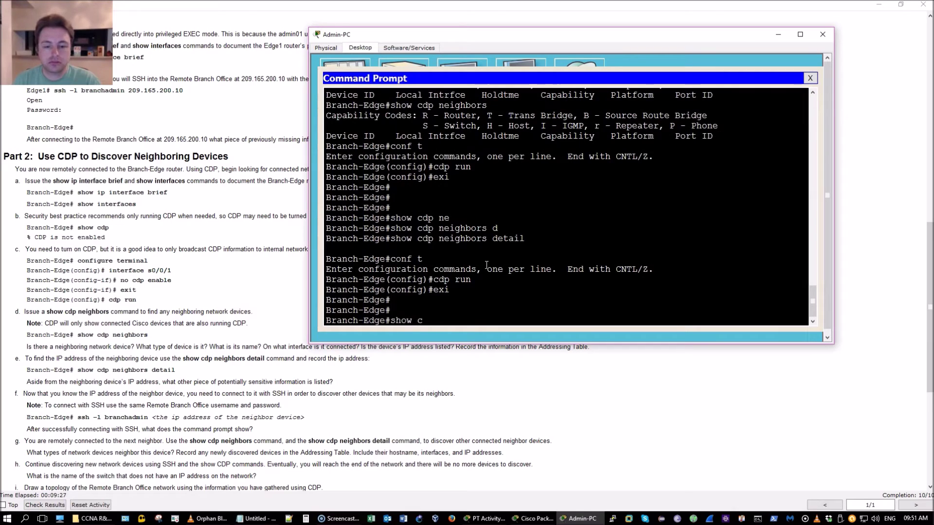
type("dp n")
key("Tab")
key("Return")
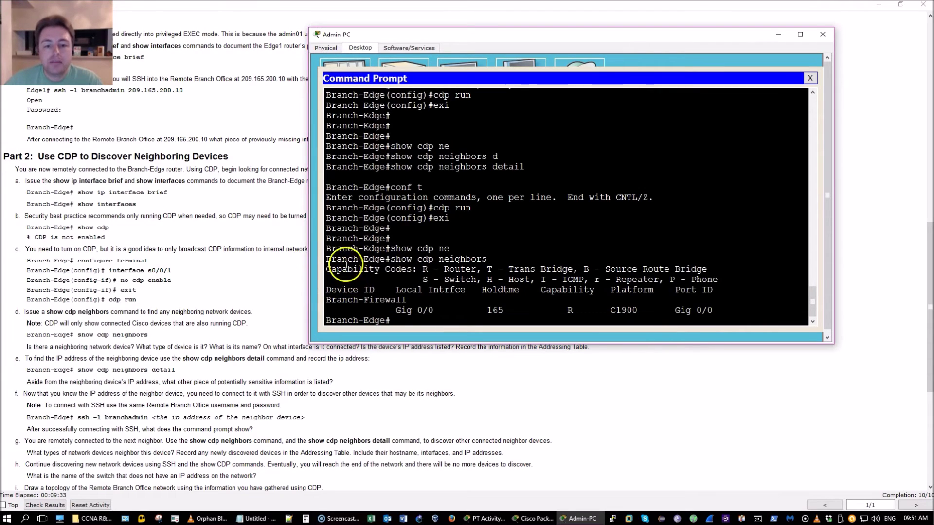
Highlight Branch-Firewall, C1900 and R in the neighbour listing, then recall show cdp neighbors d.
left_click_drag(325, 258, 421, 277)
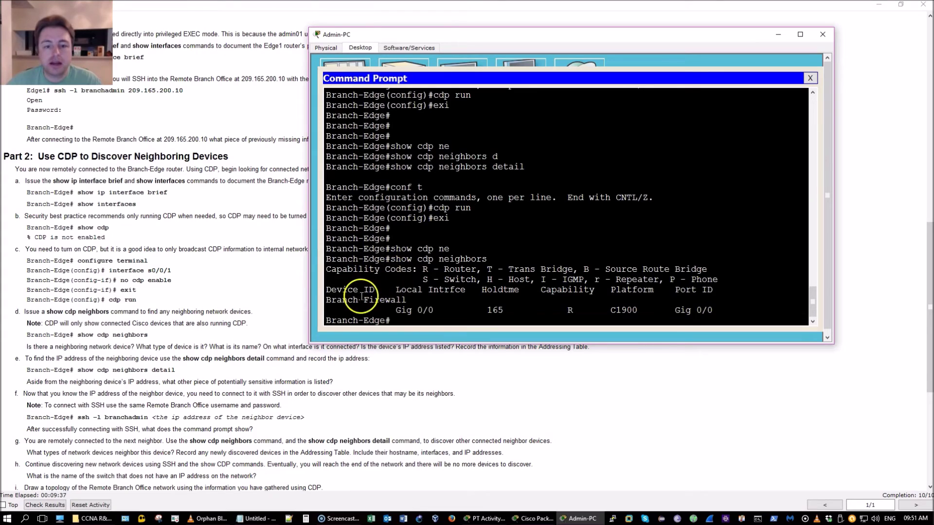
left_click_drag(342, 300, 450, 306)
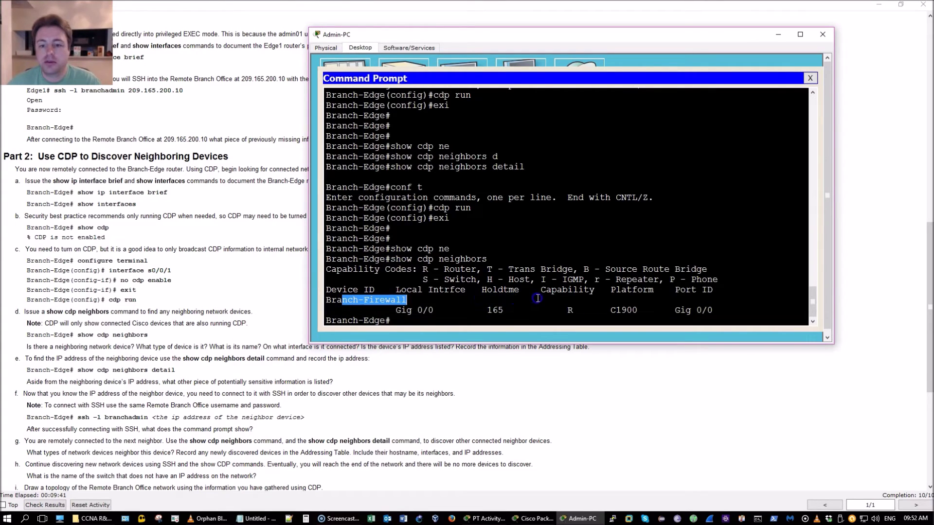
left_click_drag(611, 310, 639, 309)
left_click_drag(566, 309, 638, 310)
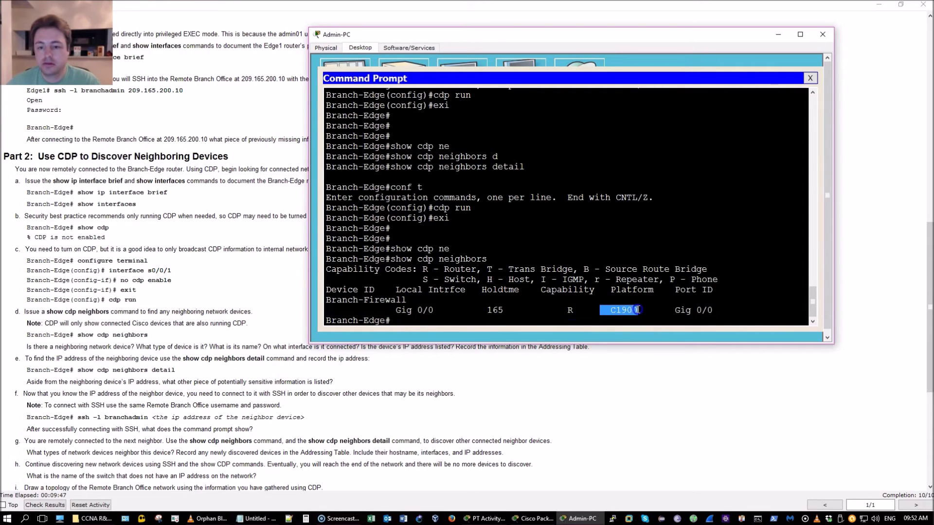
left_click(635, 321)
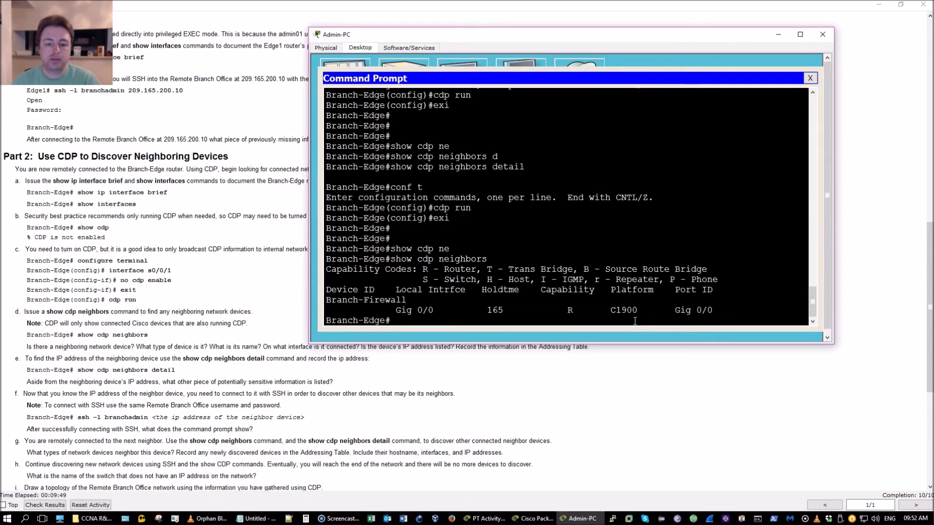
key("Up")
Run show cdp neighbors detail and highlight IP 192.168.3.253 and IOS version 15.1(4)M4.
type("d")
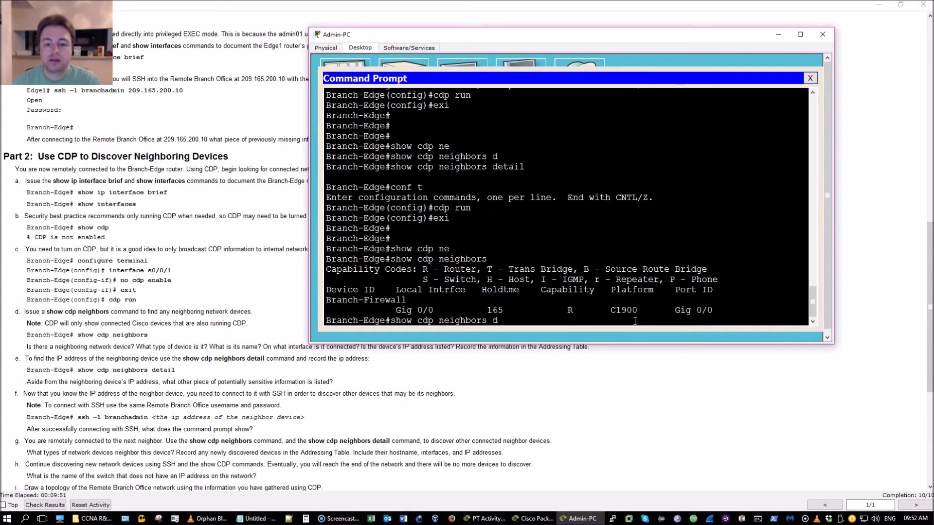
type("e")
key("Tab")
key("Return")
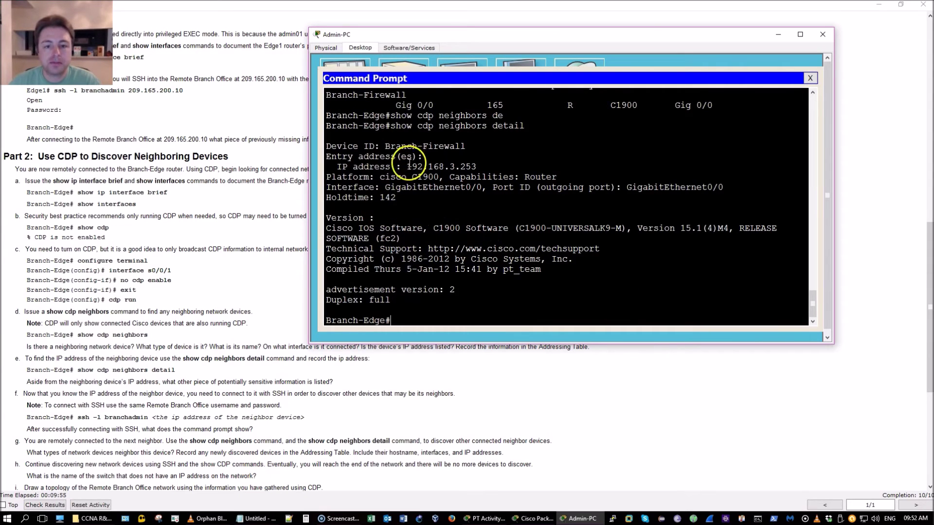
left_click_drag(407, 167, 476, 166)
left_click_drag(632, 229, 726, 227)
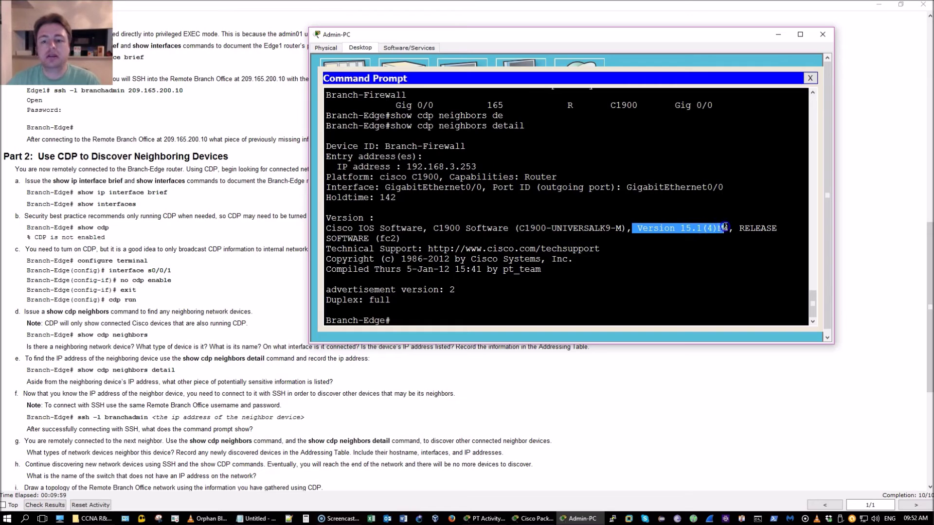
left_click(484, 231)
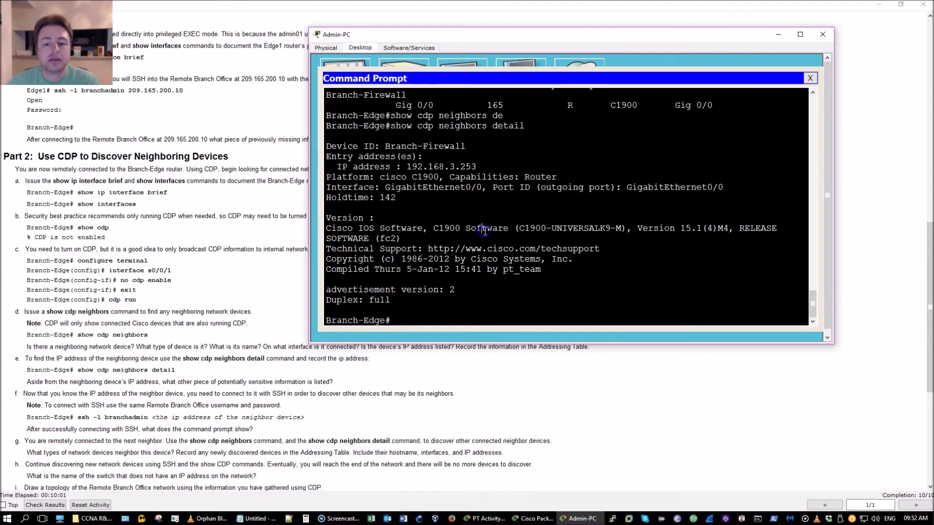
Highlight the UNIVERSALK9 image, address and platform lines, GigabitEthernet0/0 port, and IP again.
double_click(572, 232)
left_click(460, 178)
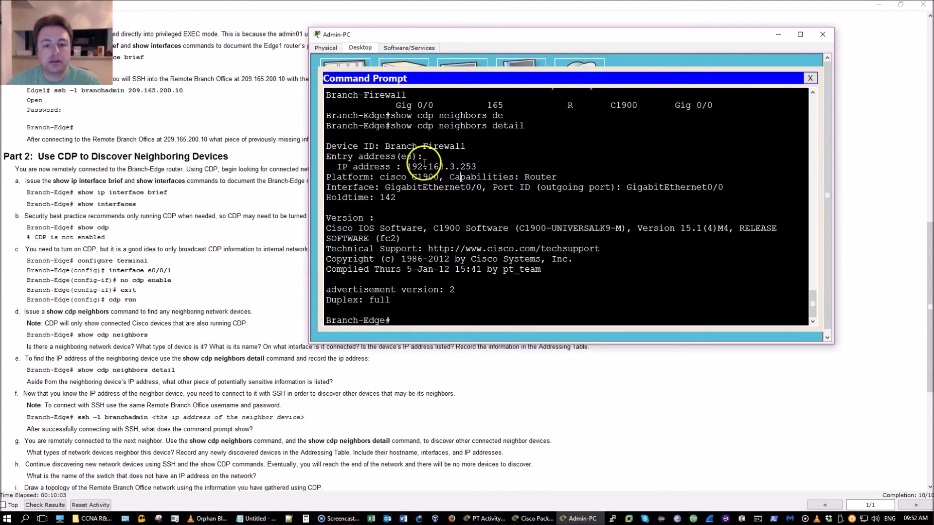
left_click_drag(425, 160, 527, 187)
left_click(528, 189)
left_click_drag(389, 188, 476, 188)
left_click_drag(551, 187, 709, 193)
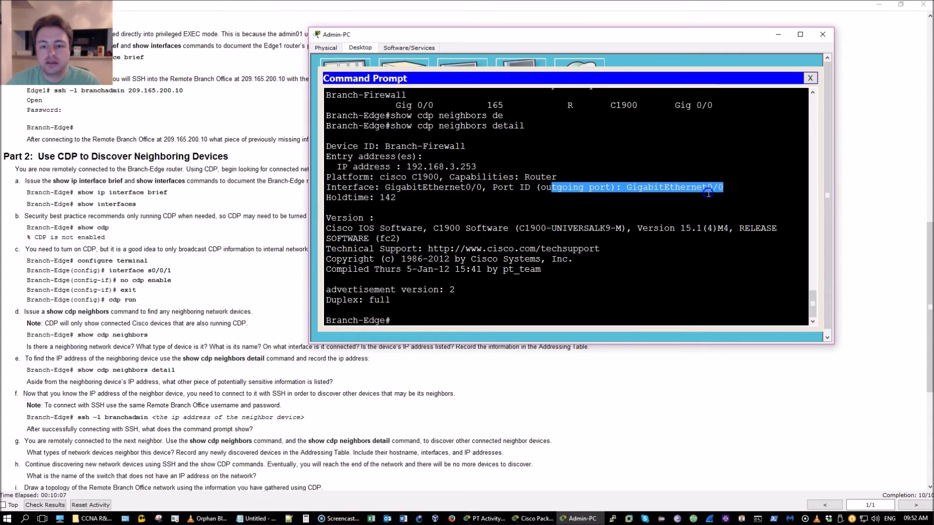
left_click(460, 175)
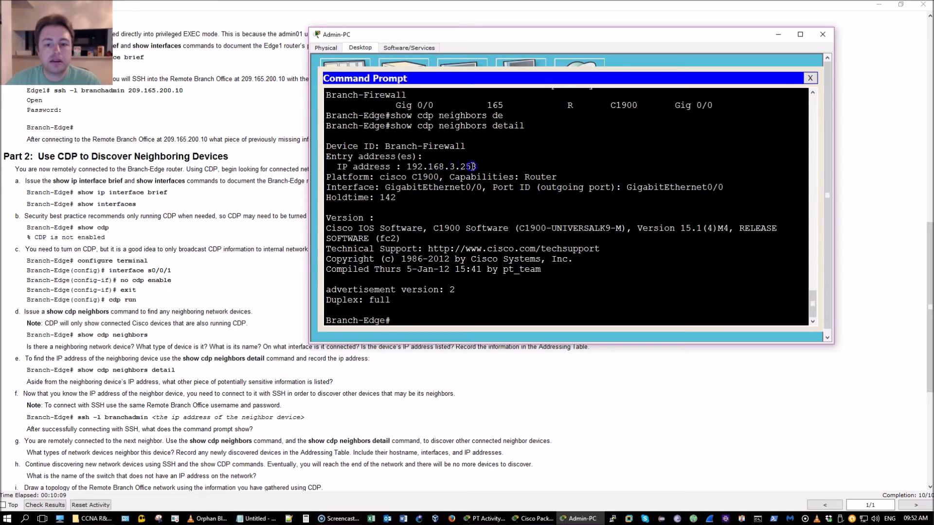
left_click_drag(471, 167, 501, 170)
left_click(408, 166)
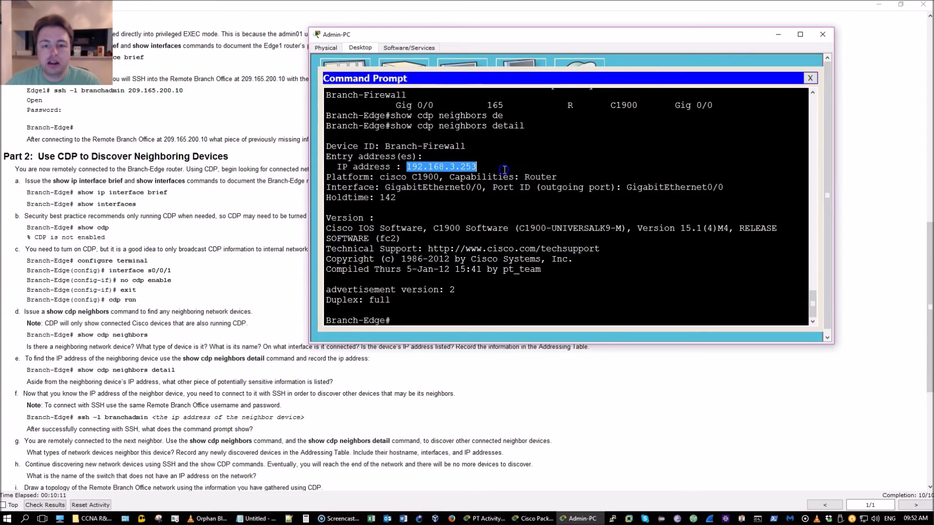
left_click(492, 315)
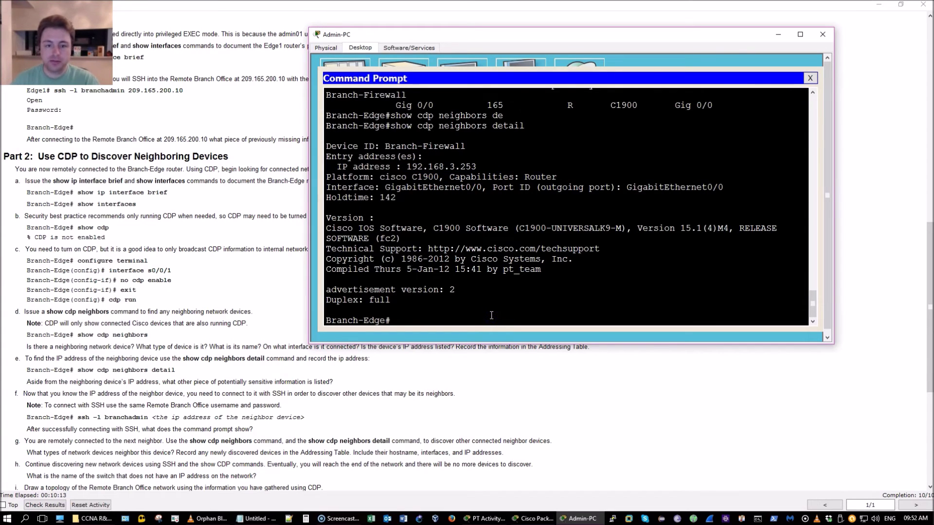
SSH as branchadmin to 192.168.3.253, checking the password in the lab instructions, and log in.
type("ssh -l")
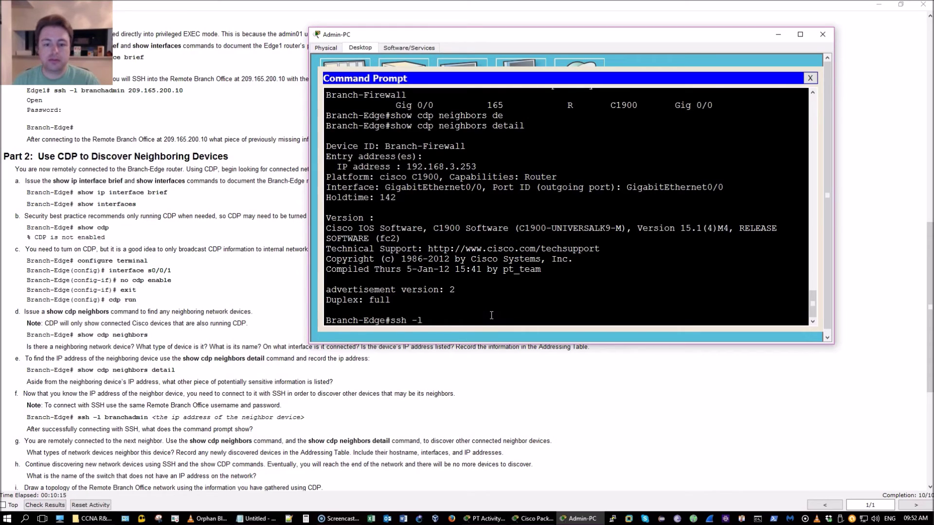
type(" branchadmin")
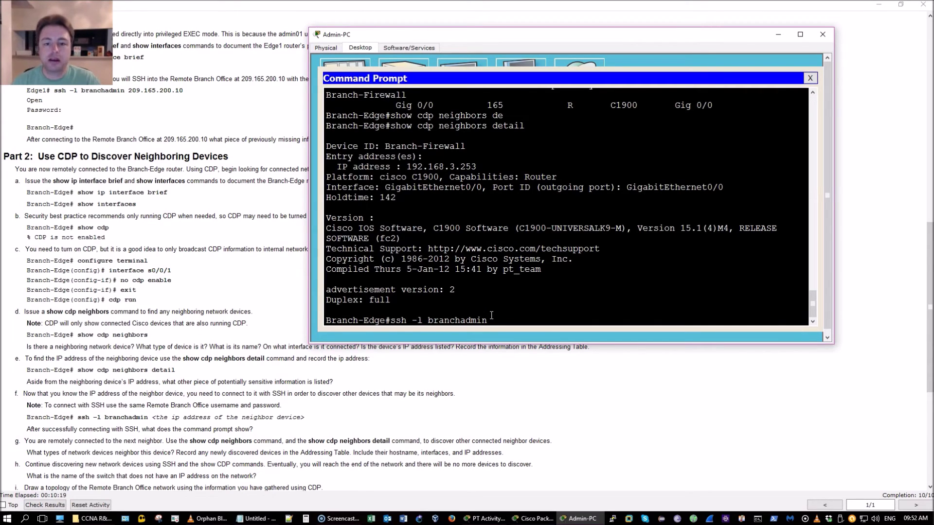
type(" 192.168.3.2")
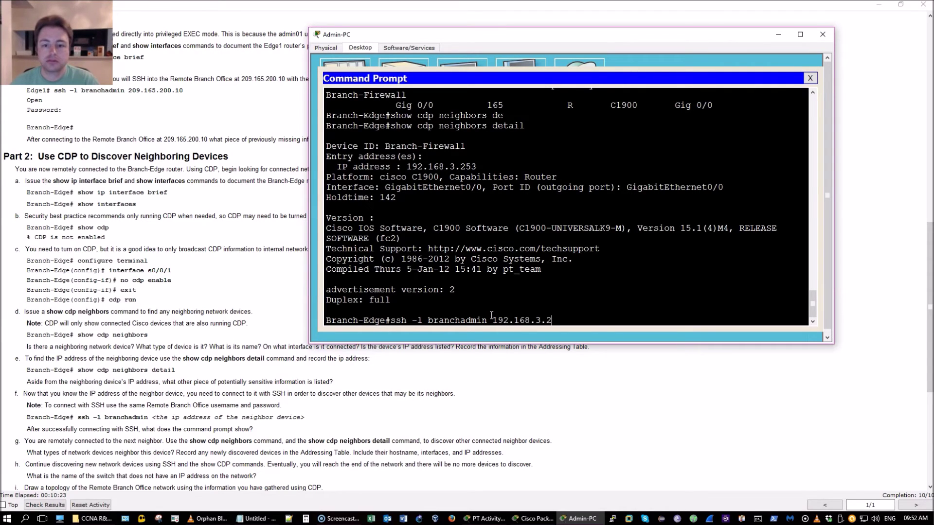
type("53")
key("Return")
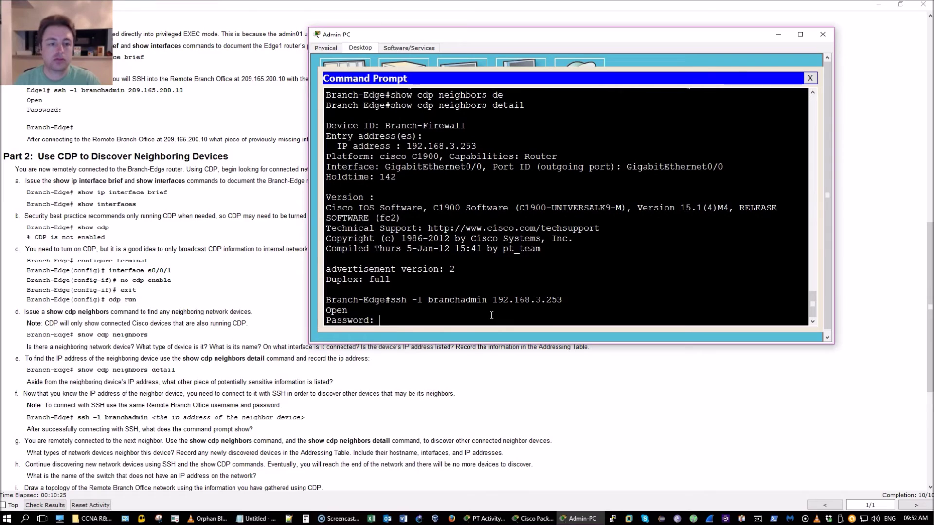
left_click(160, 321)
scroll(165, 327, "up", 5)
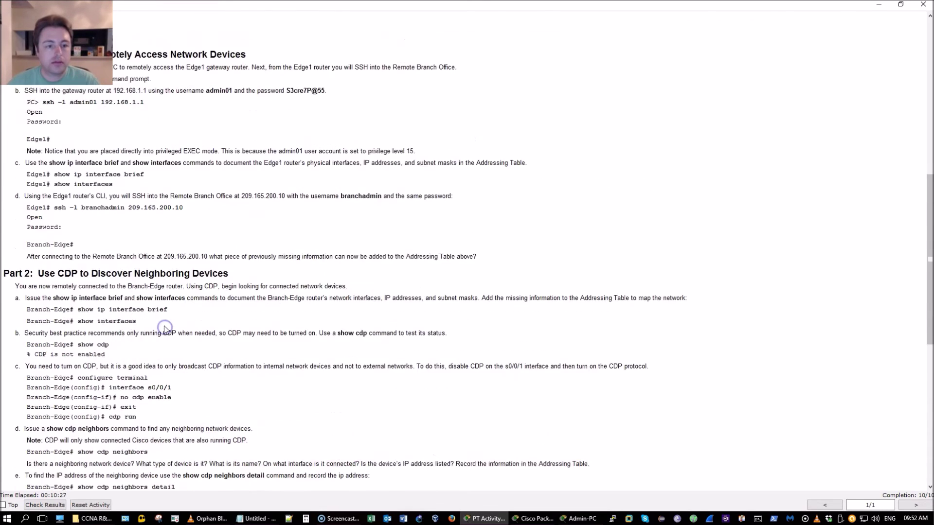
scroll(164, 330, "up", 3)
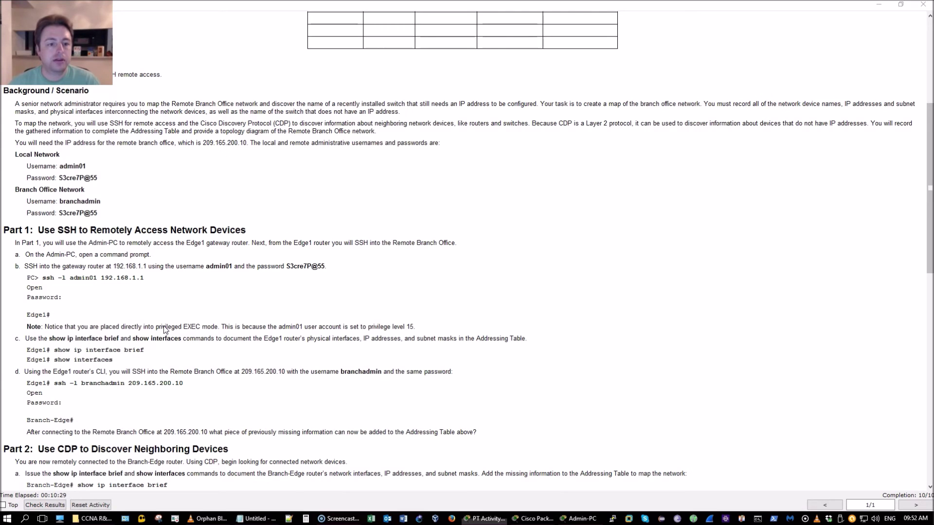
key("alt+Tab")
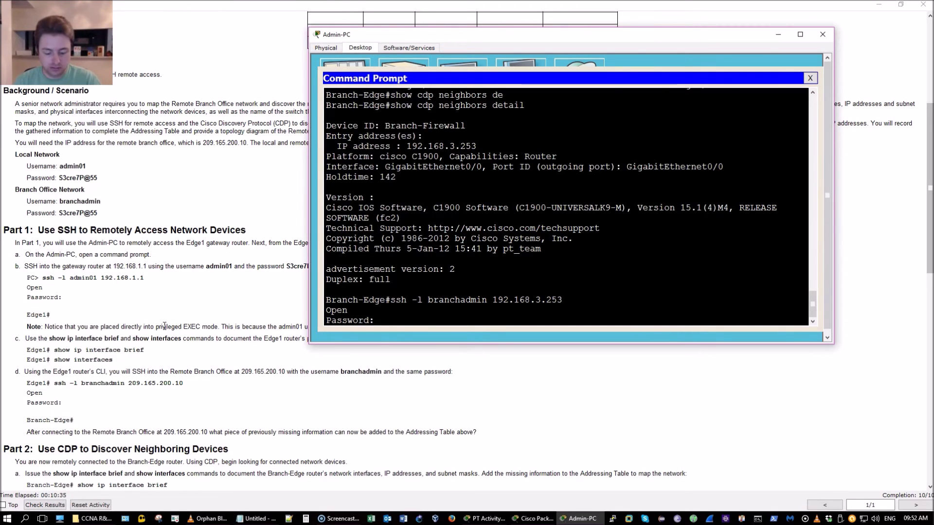
key("Return")
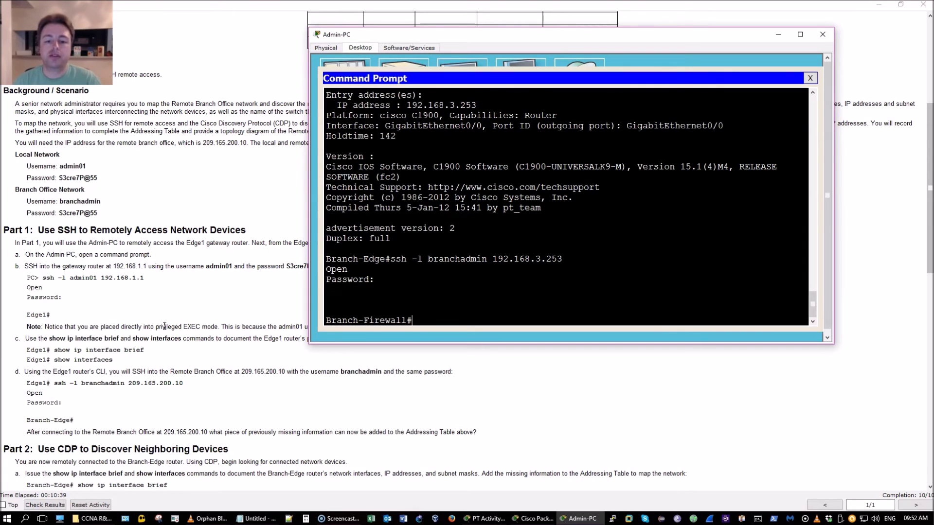
List Branch-Firewall's CDP neighbours and highlight Branch-Edge's Gig 0/0 interface entry.
type("show ce")
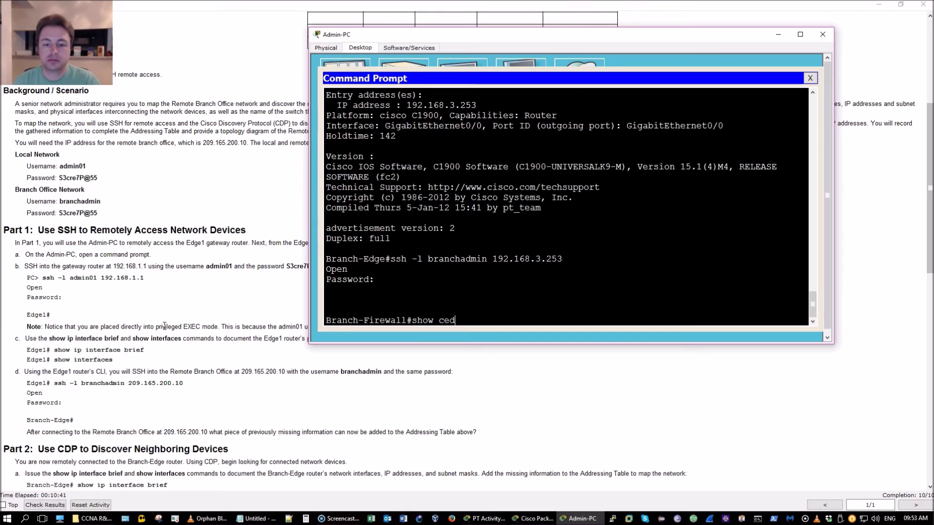
type("dp ne")
key("Tab")
key("Return")
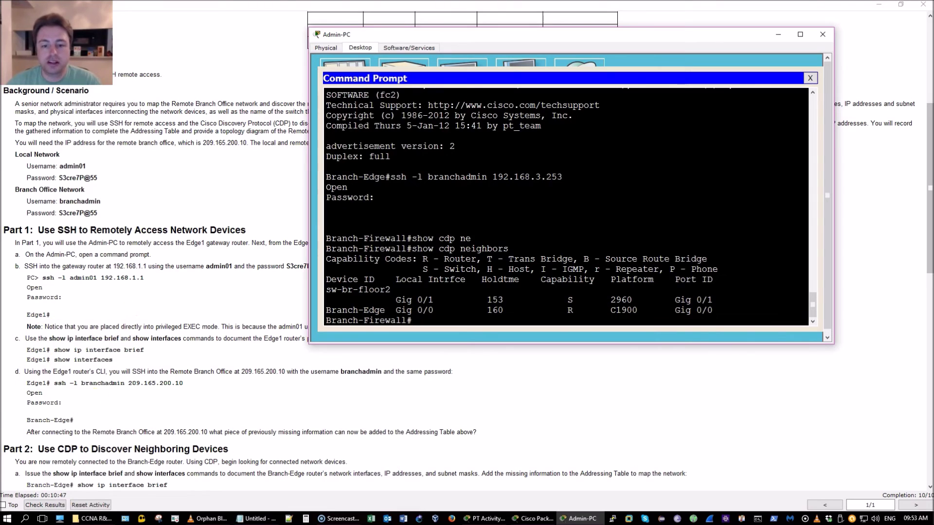
left_click_drag(433, 310, 713, 310)
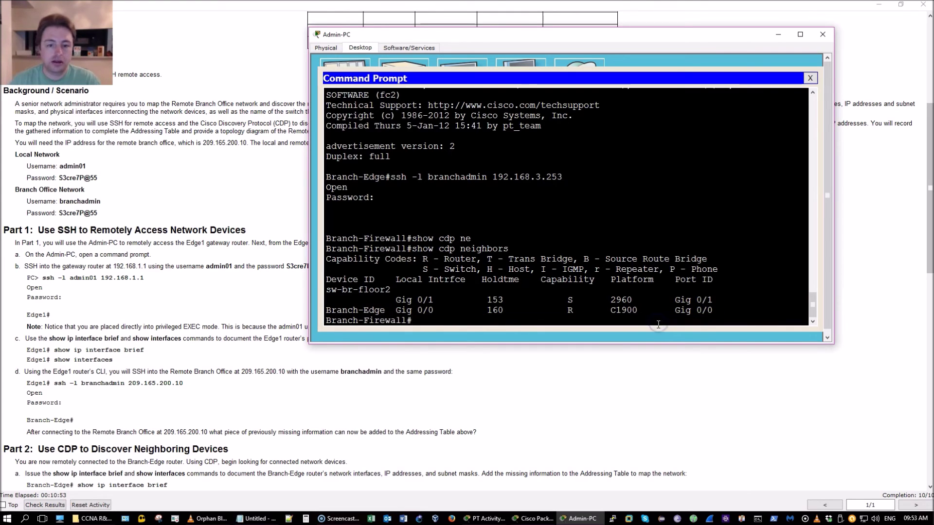
key("Return")
key("Return")
key("Return")
key("Return")
key("Return")
key("Return")
key("Return")
key("Return")
key("Return")
key("Return")
key("Return")
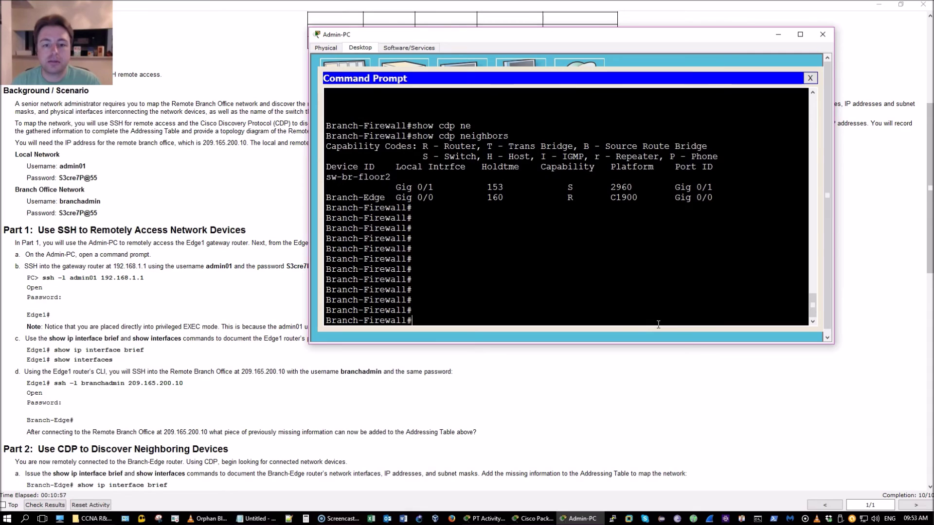
Run show cdp neighbors detail and highlight sw-br-floor2 and its IP 192.168.4.132.
key("Up")
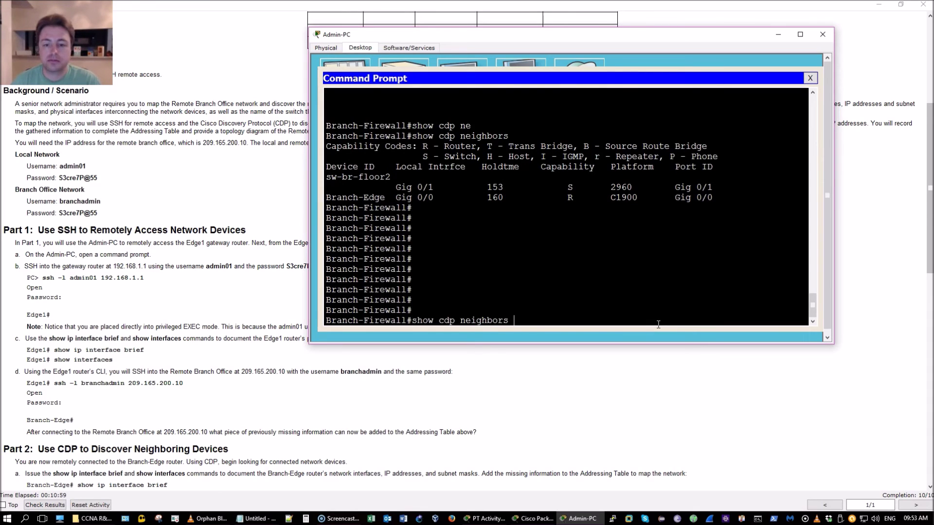
type("de")
key("Return")
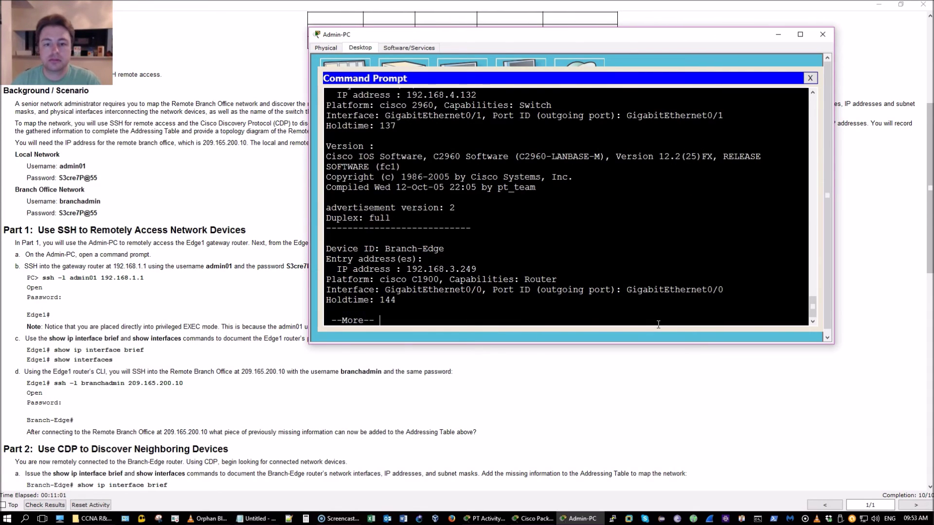
key("space")
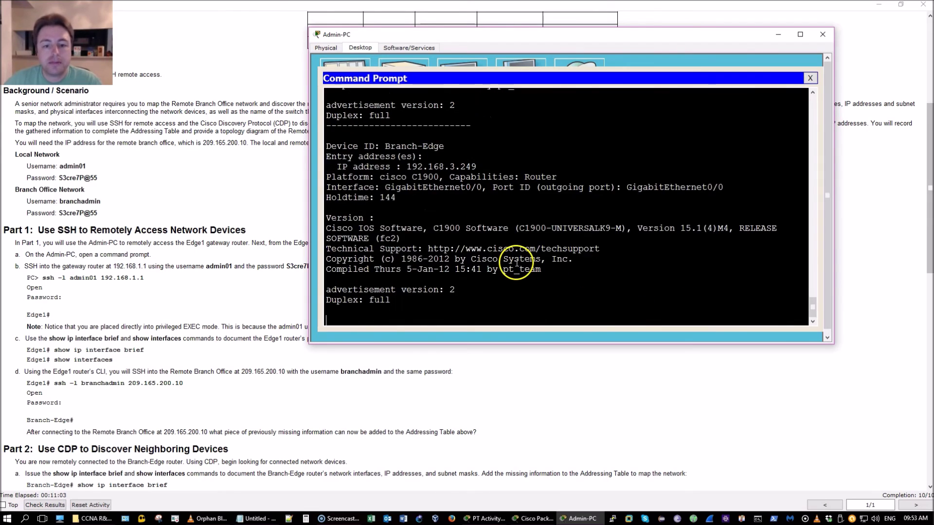
scroll(517, 264, "up", 5)
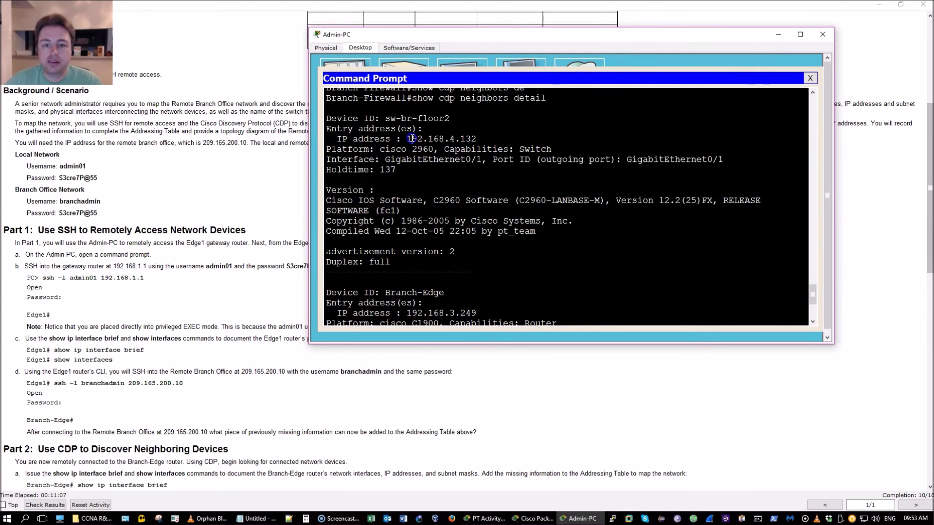
left_click_drag(411, 139, 473, 138)
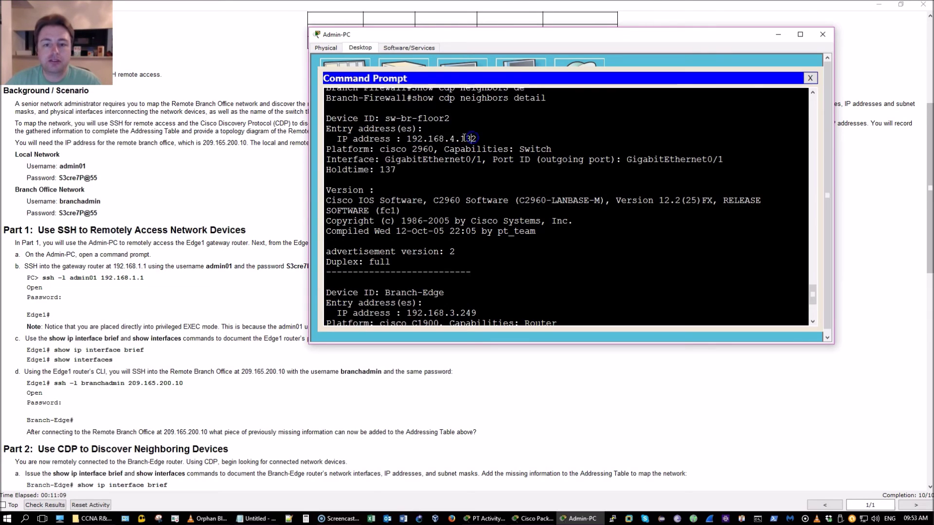
left_click_drag(402, 139, 449, 137)
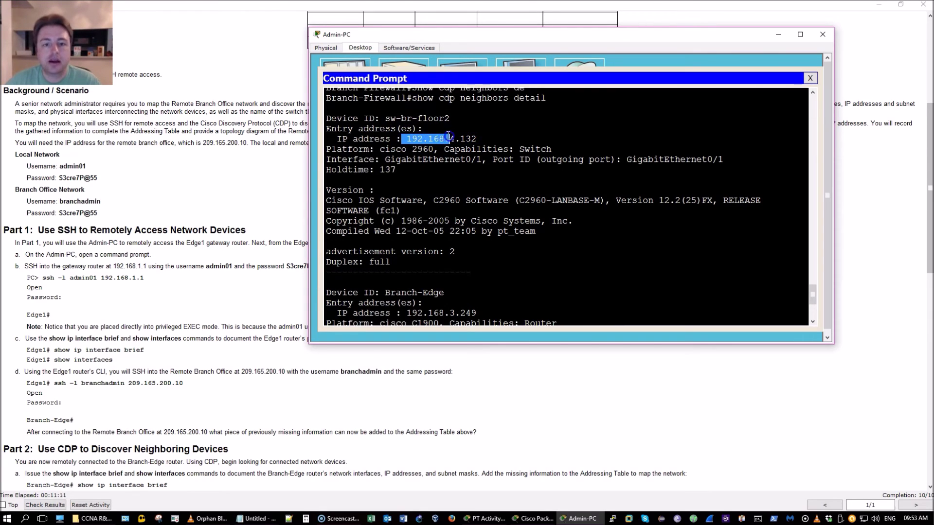
left_click(401, 118)
left_click_drag(401, 118, 454, 122)
left_click(453, 123)
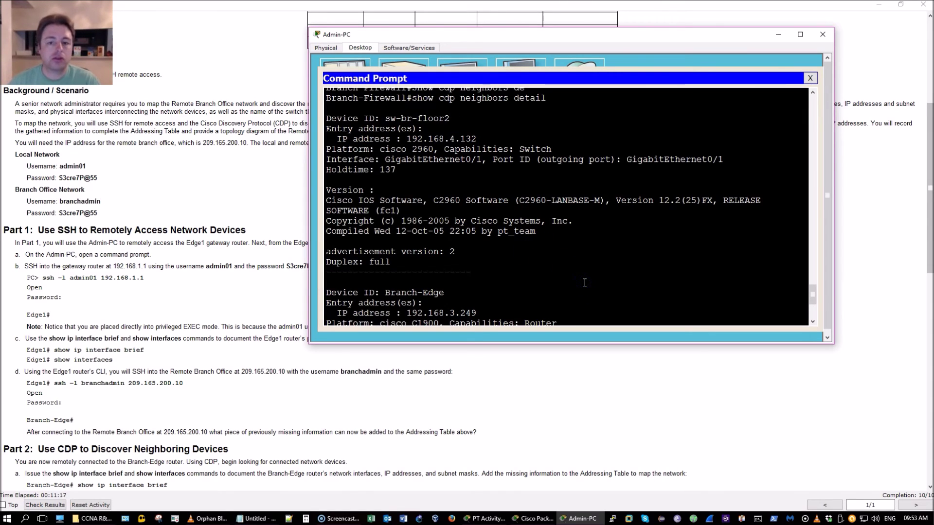
SSH as branchadmin to sw-br-floor2 at 192.168.4.132, log in, and request enable mode.
key("Return")
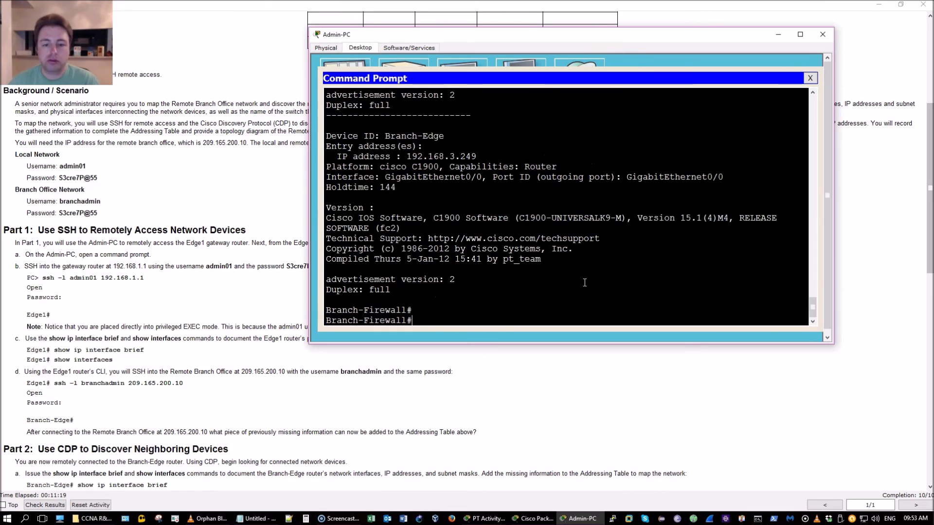
type("ssh -l branc")
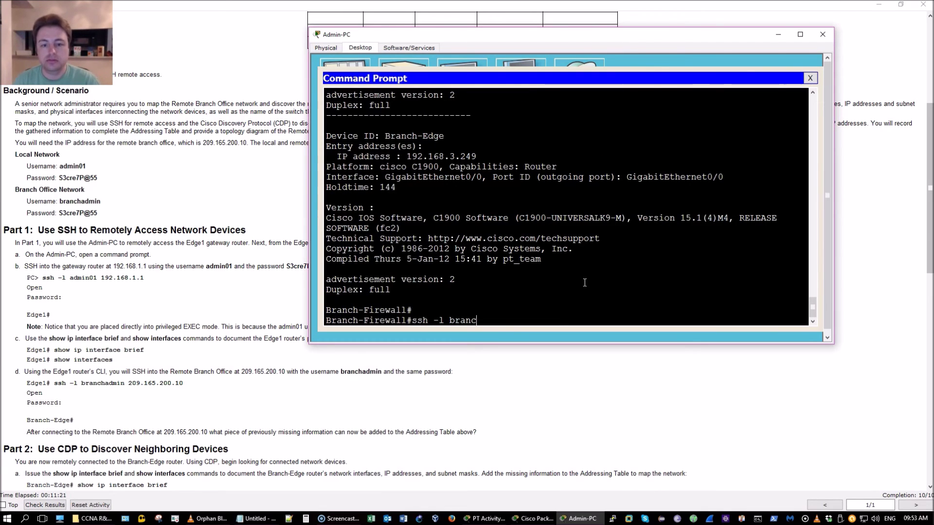
type("hadmin 1")
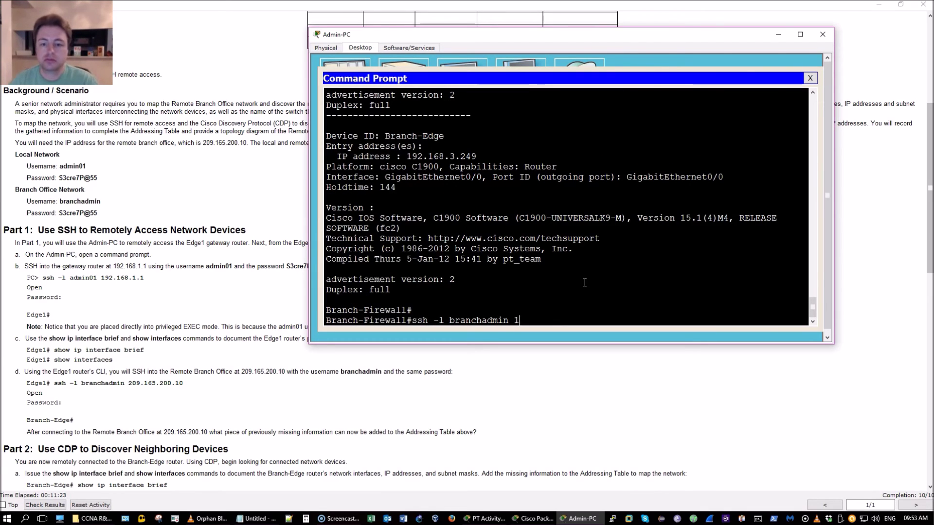
type("92.168.4.132")
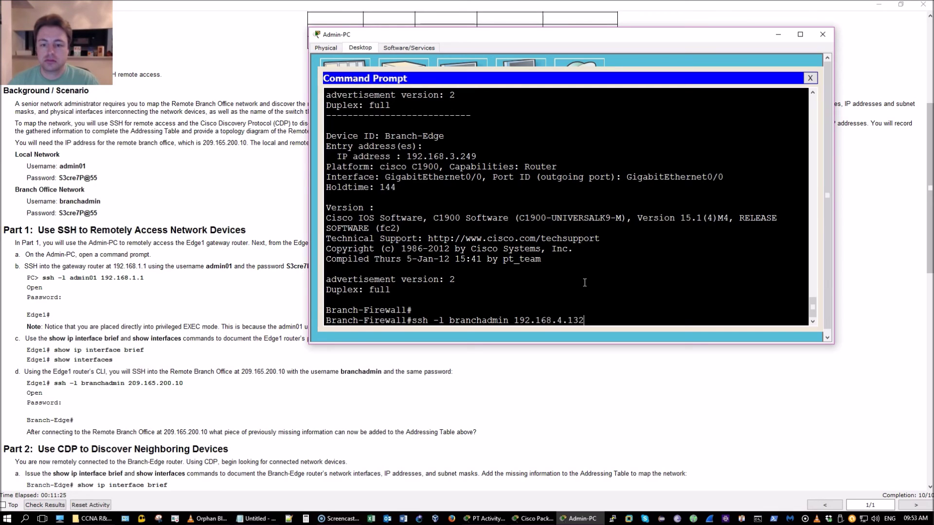
key("Return")
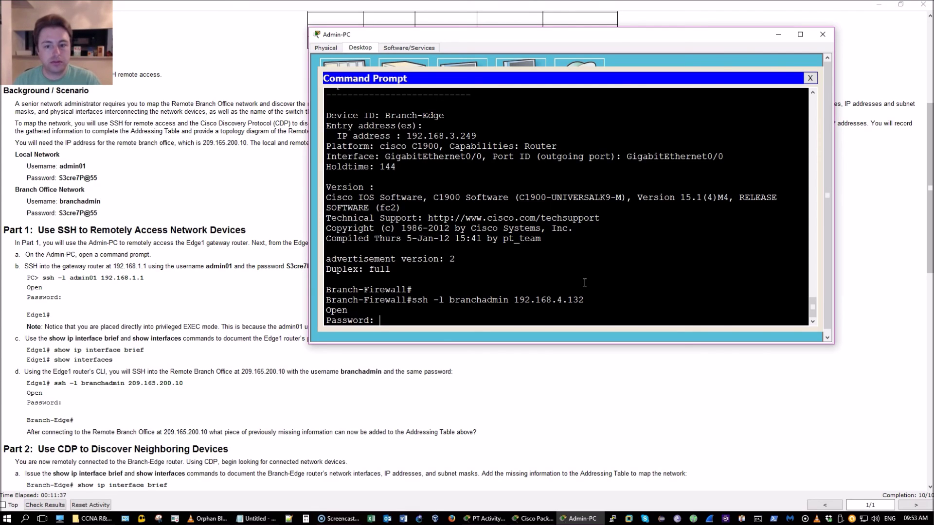
key("Return")
type("e")
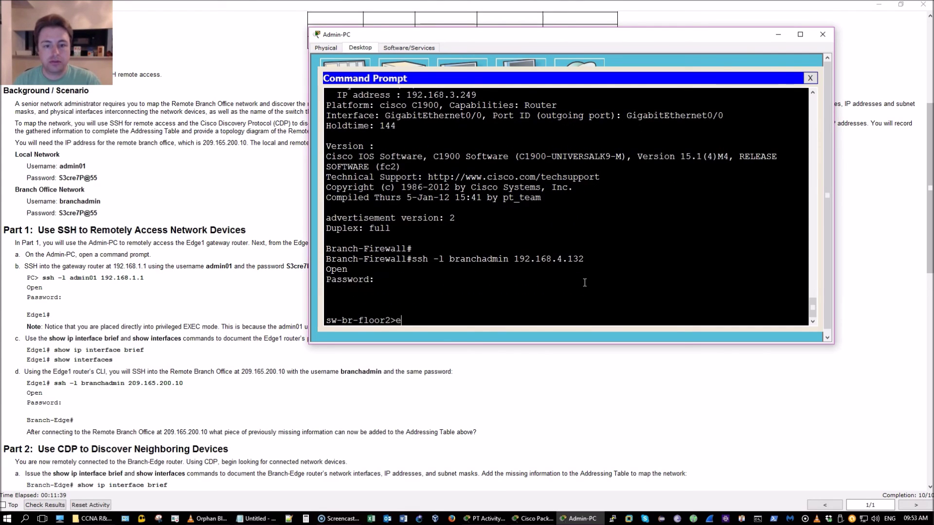
type("n")
key("Return")
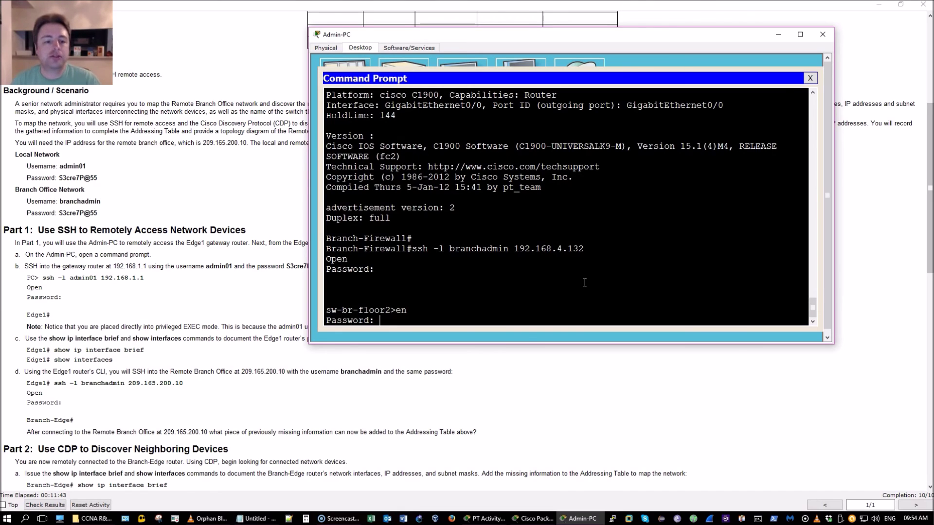
Try the enable password three times, then run en again for three more attempts, all rejected.
key("Return")
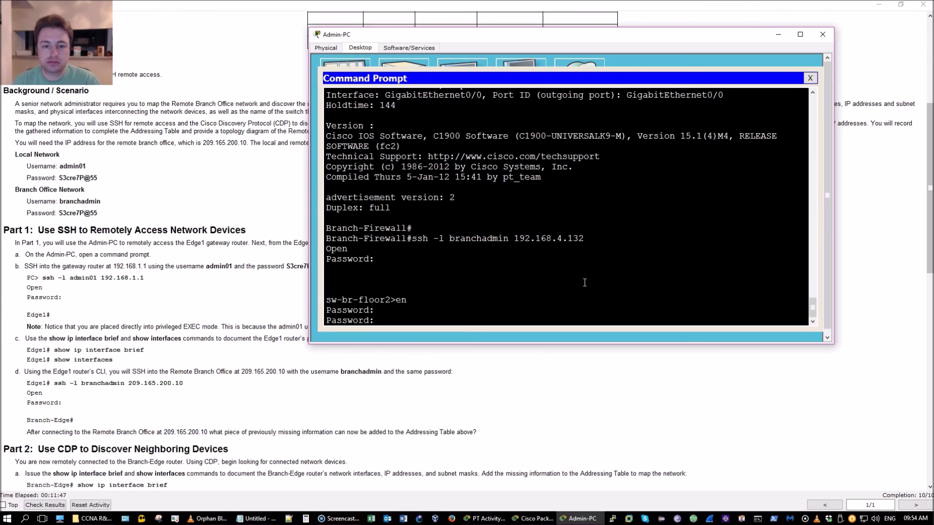
key("Return")
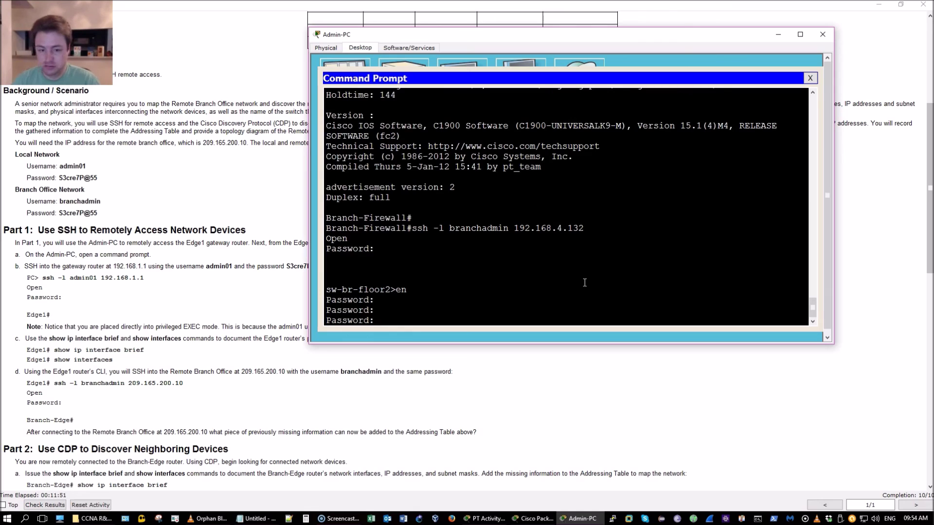
key("Return")
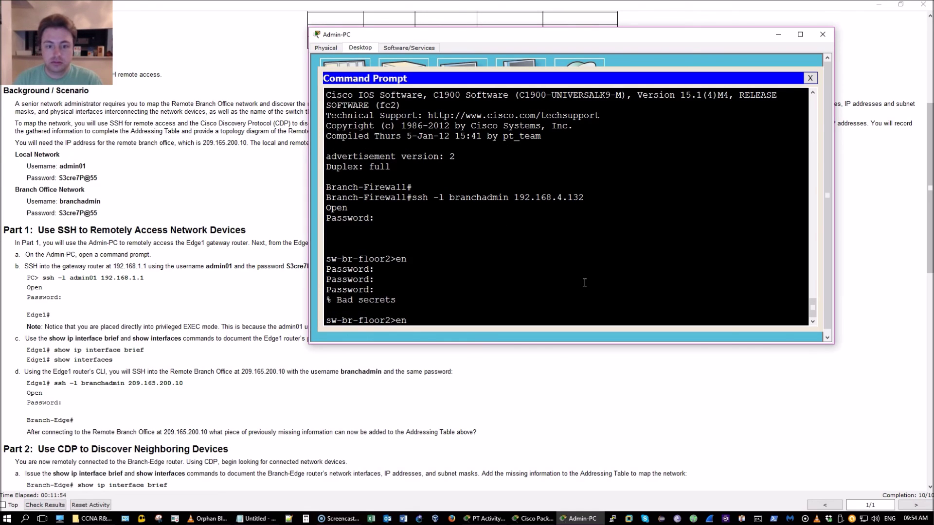
type("en")
key("Return")
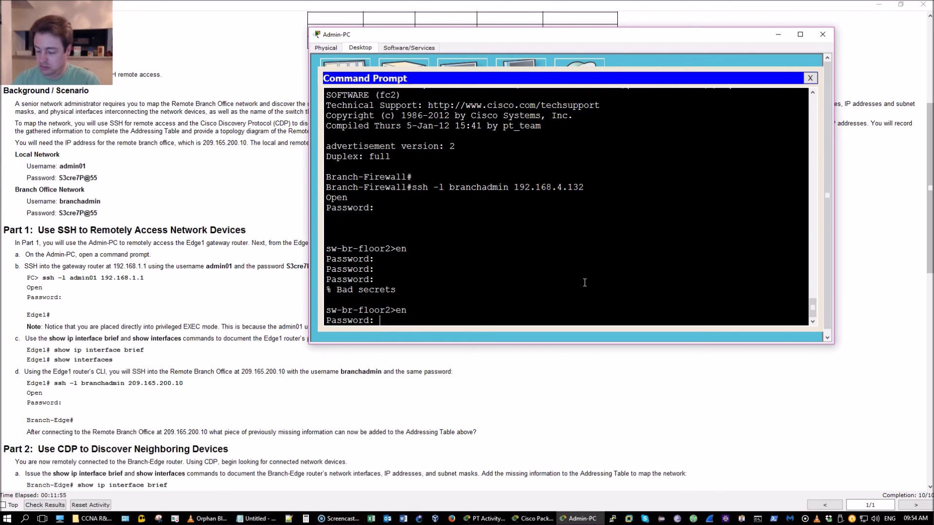
key("Return")
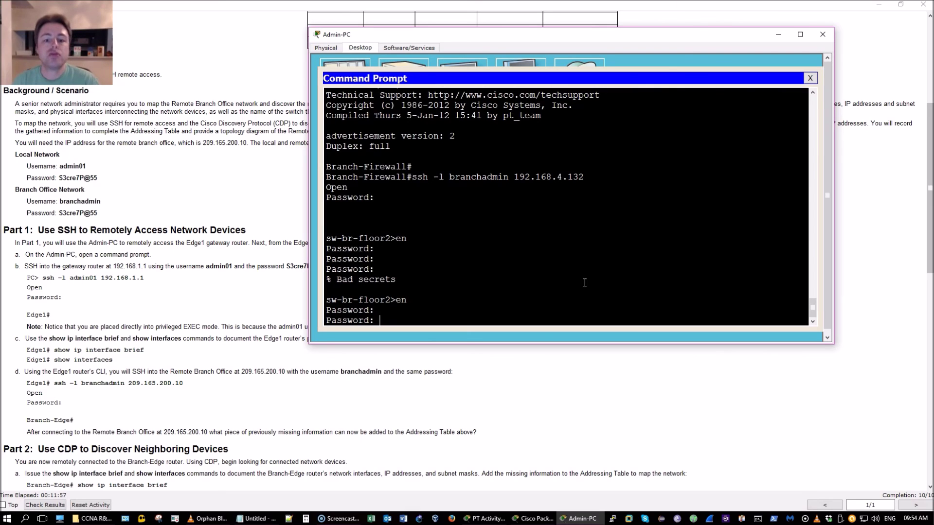
key("Return")
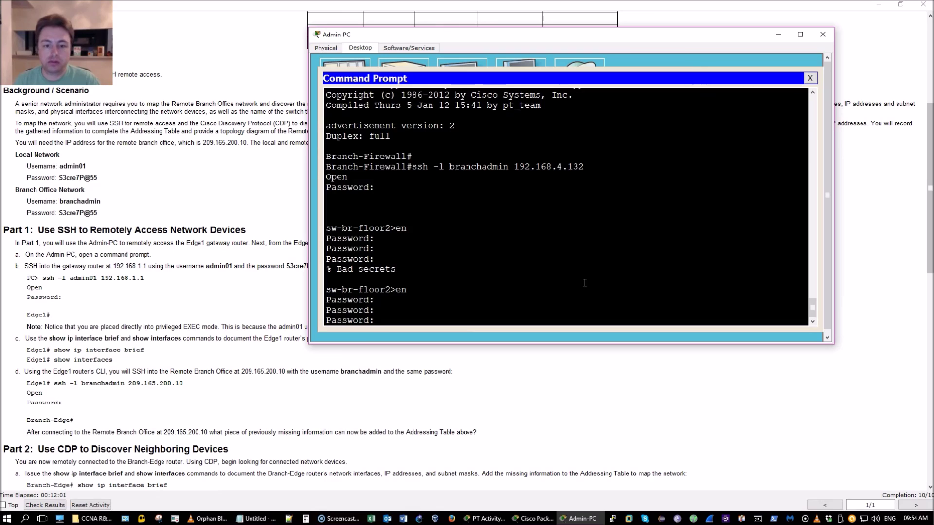
key("Return")
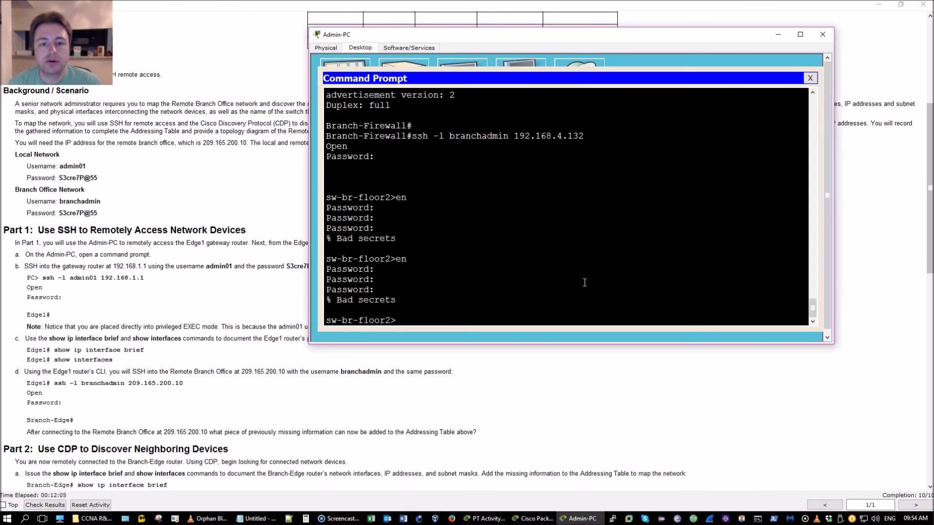
left_click(207, 519)
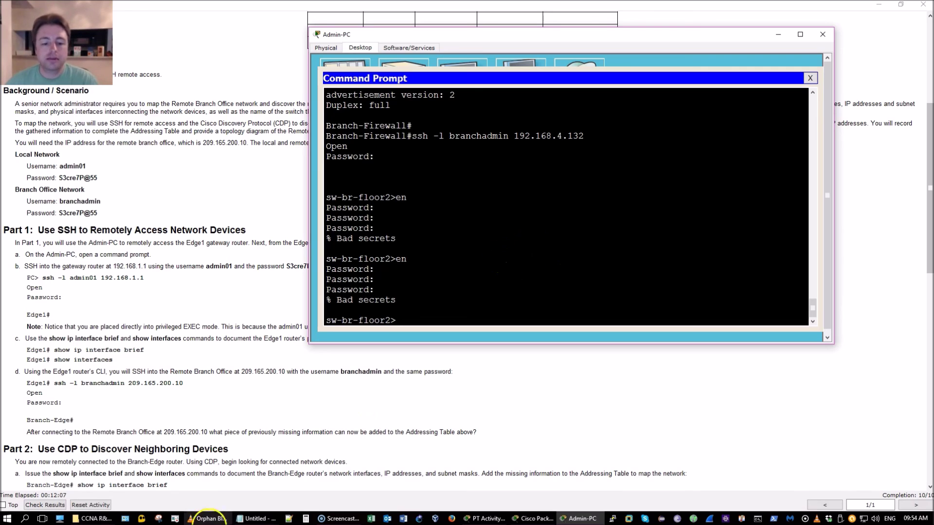
Highlight the Addressing Table's top rows in the instructions and move Notepad lower in front.
left_click(246, 519)
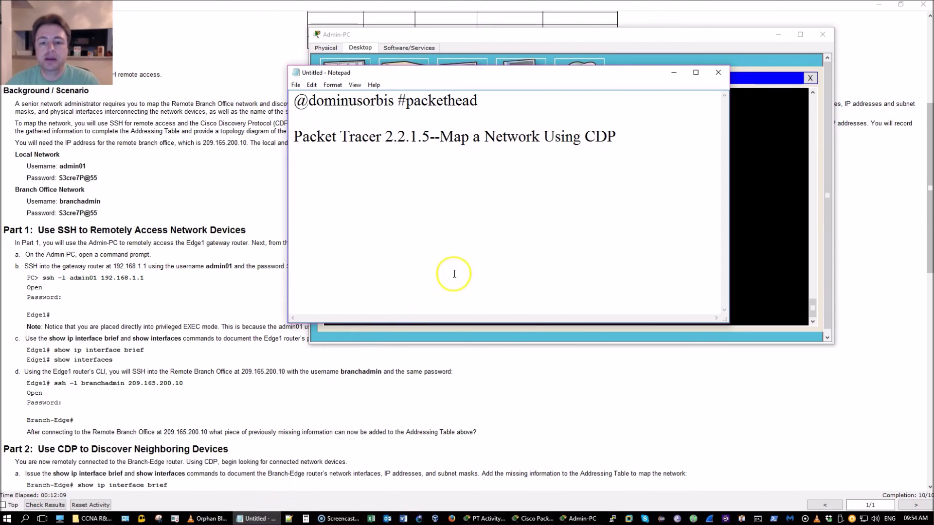
left_click(499, 366)
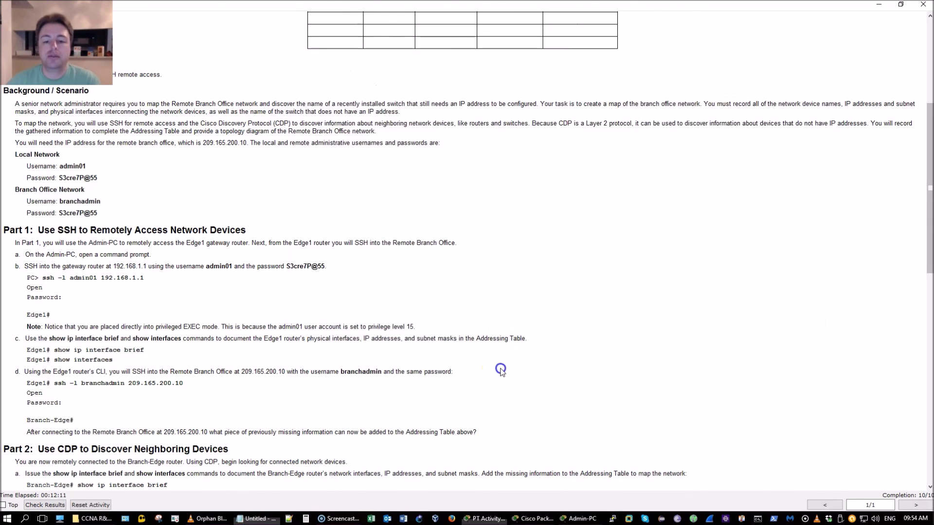
scroll(501, 370, "up", 5)
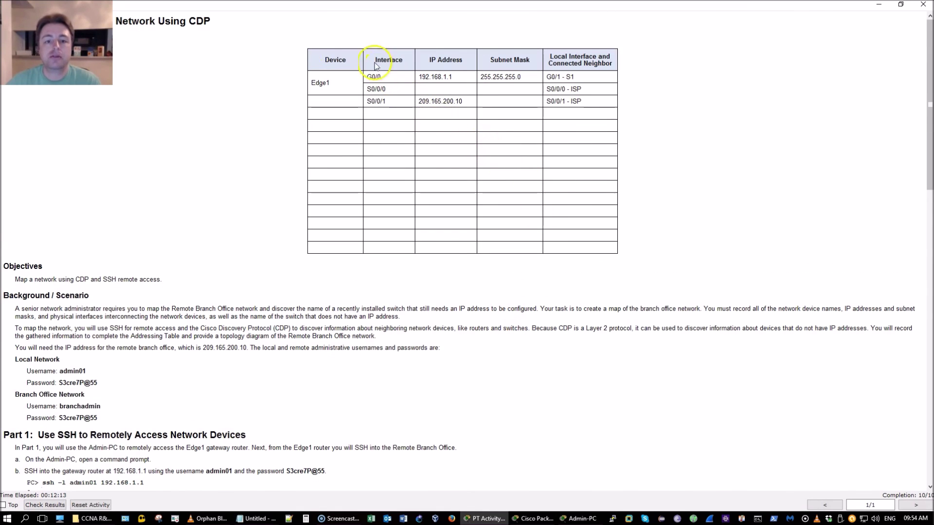
left_click_drag(297, 47, 594, 167)
key("alt+Tab")
left_click_drag(585, 78, 537, 132)
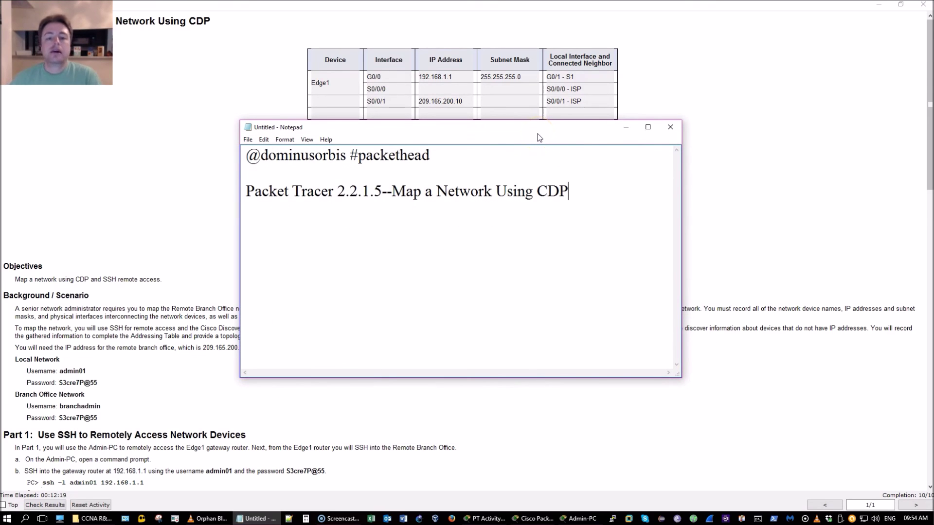